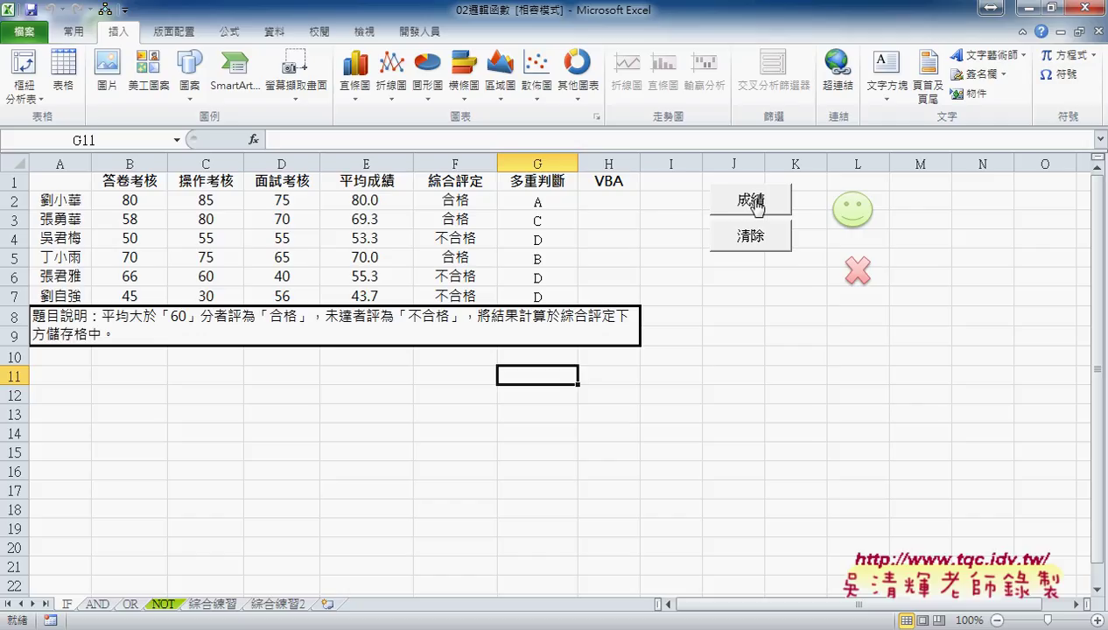
Run the 成績 button to fill H2:H7 with 合格/不合格, compare with column G, and show the Developer tab
click(758, 204)
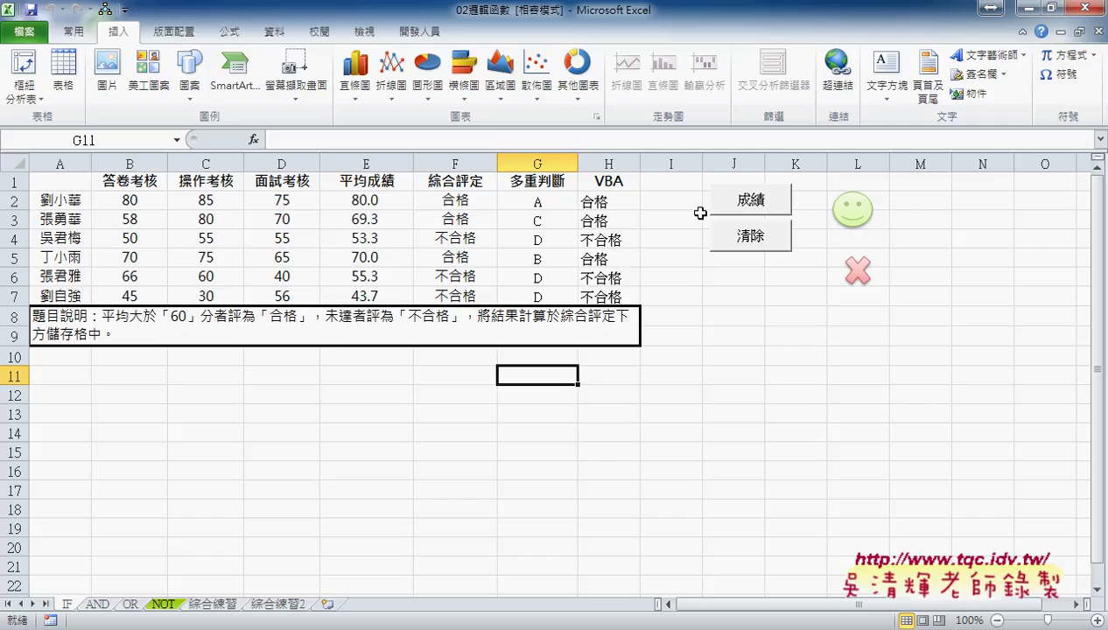
drag(598, 203, 606, 296)
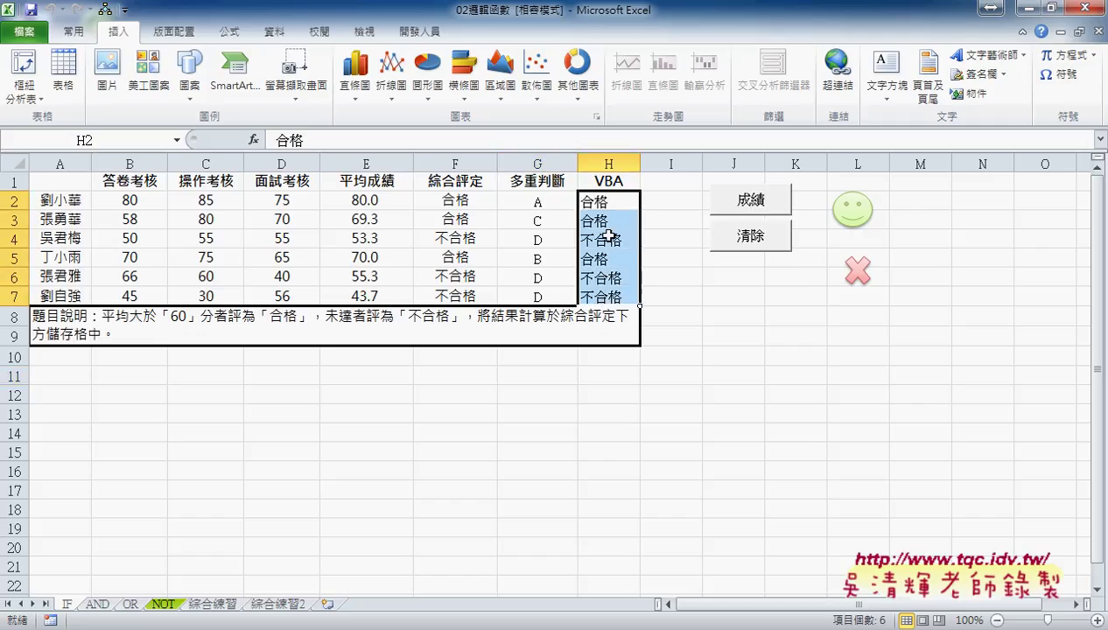
drag(529, 202, 537, 300)
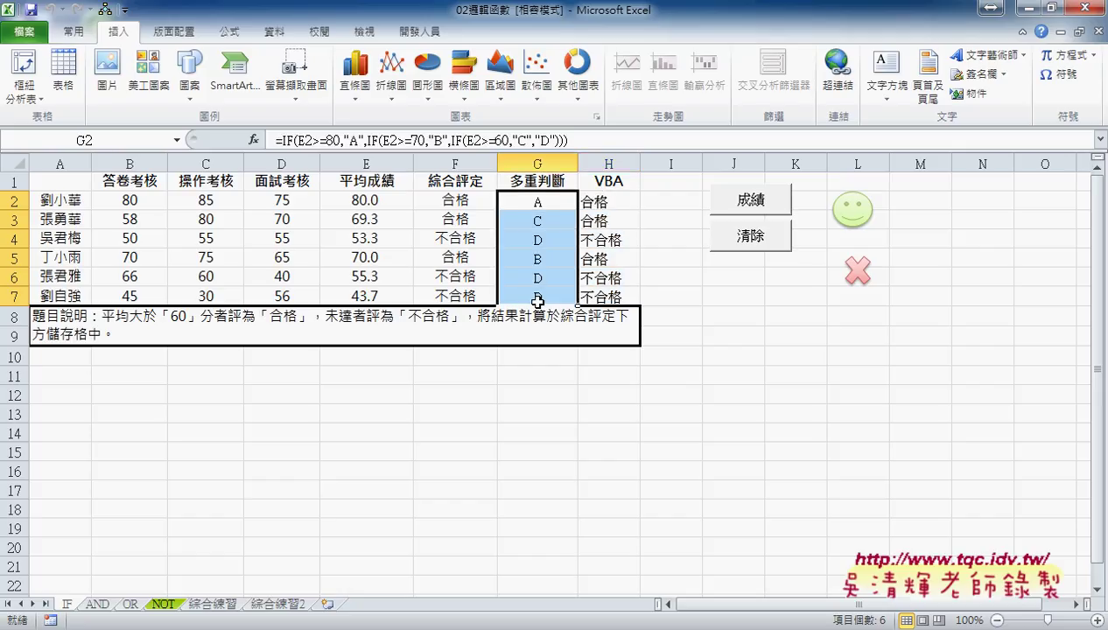
drag(610, 203, 616, 299)
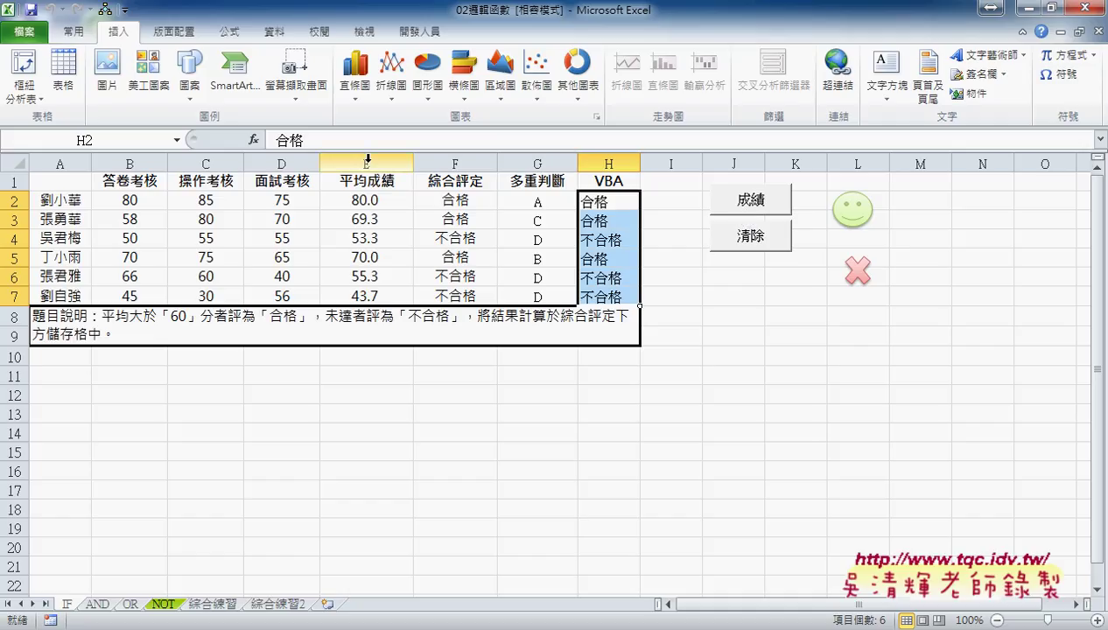
click(418, 32)
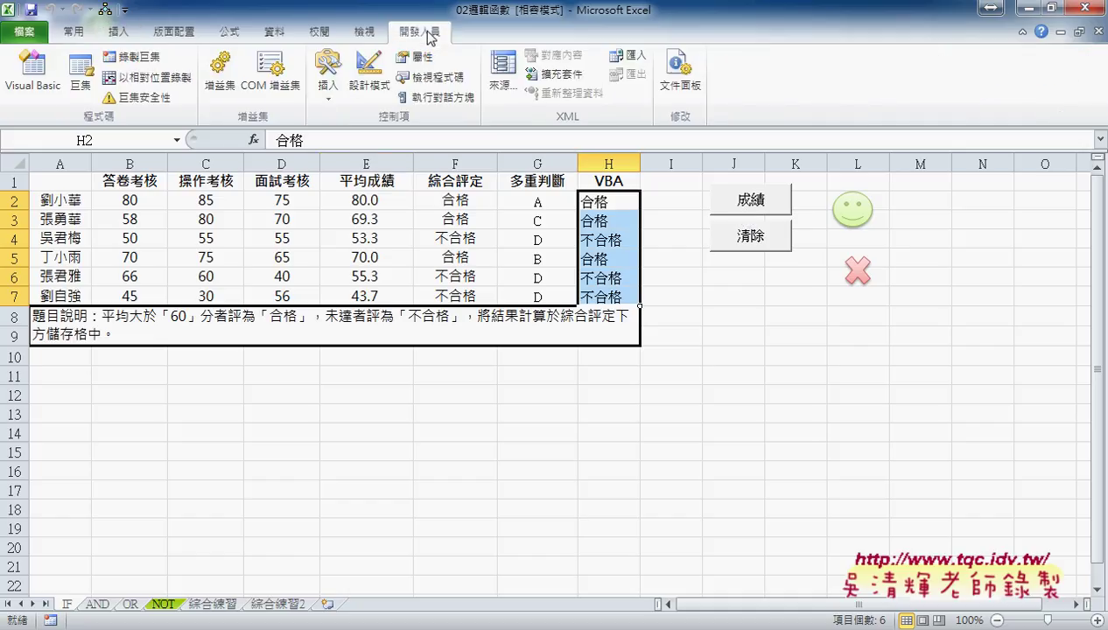
Open Module1 in the VBA editor and select the entire Sub 成績 procedure
click(44, 90)
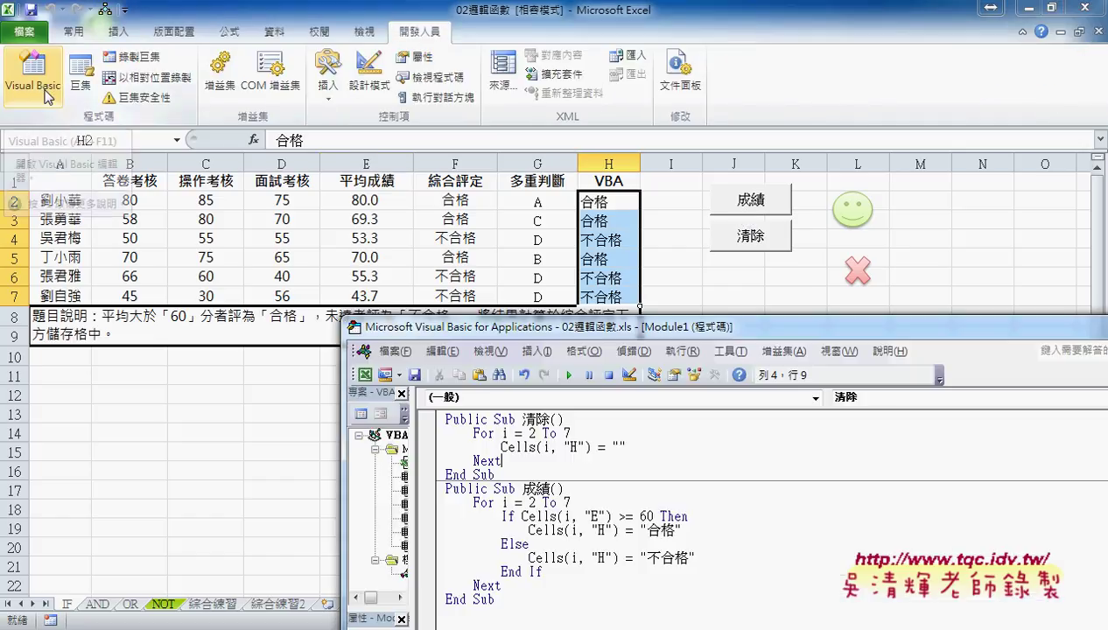
mouse_move(505, 409)
mouse_down()
mouse_move(405, 190)
mouse_move(382, 173)
mouse_up()
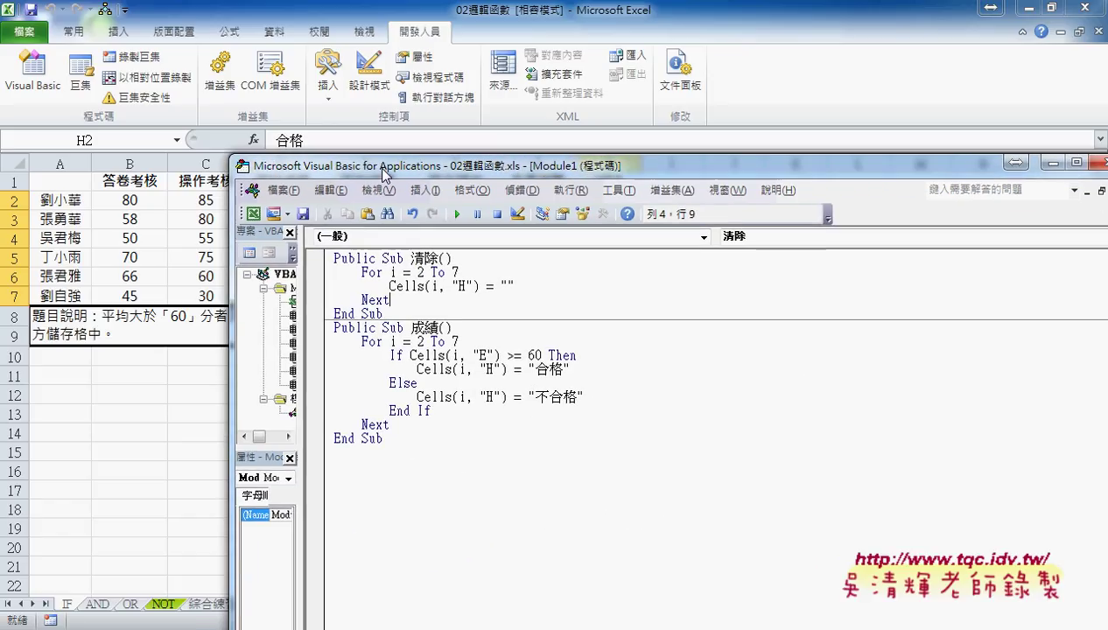
click(406, 356)
click(402, 382)
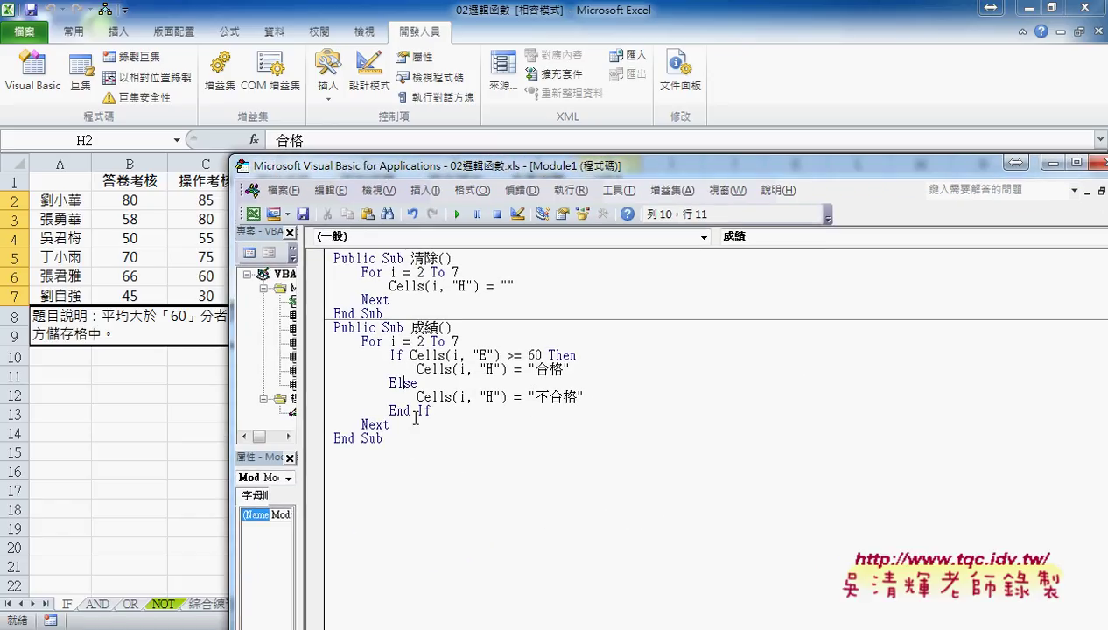
click(392, 435)
drag(393, 435, 333, 328)
key(ctrl+c)
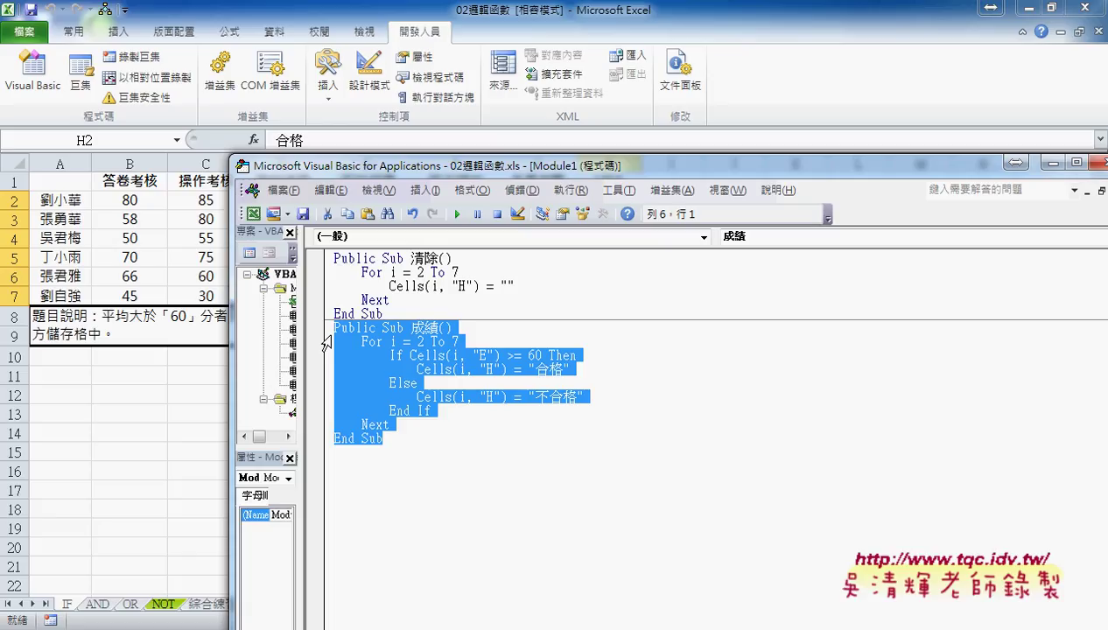
Paste a copy of the 成績 macro below its End Sub
click(363, 456)
key(Return)
key(ctrl+v)
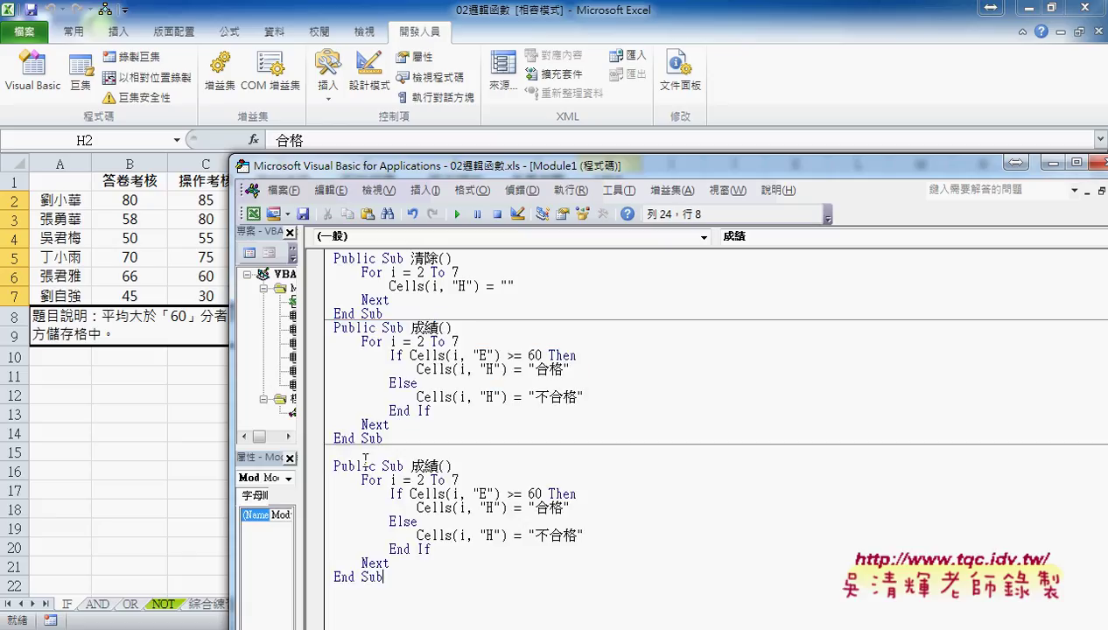
double_click(424, 329)
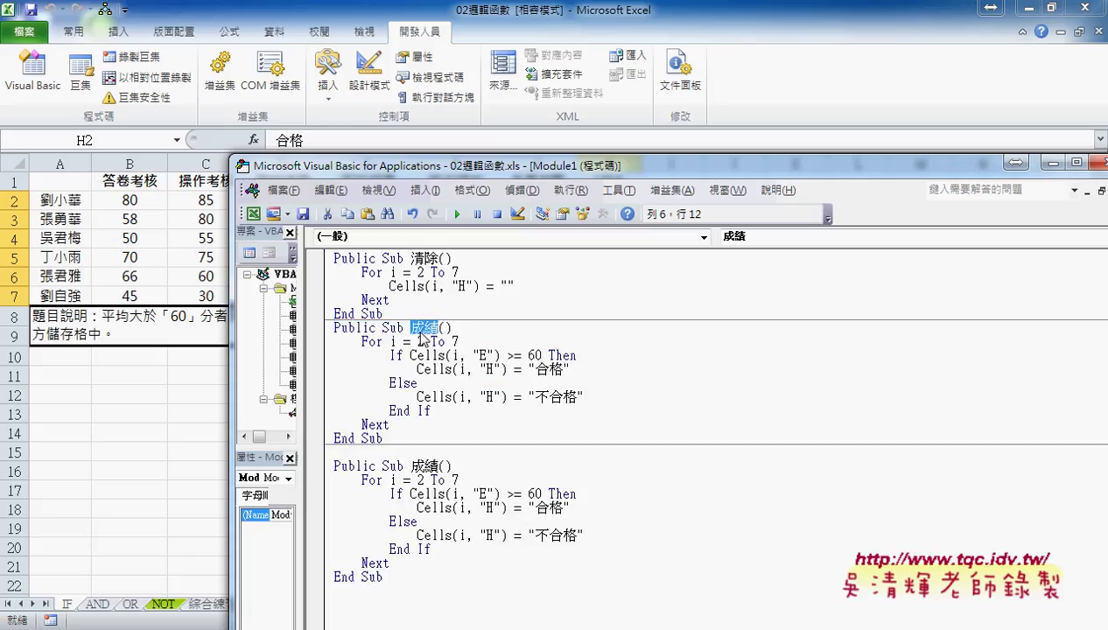
click(435, 466)
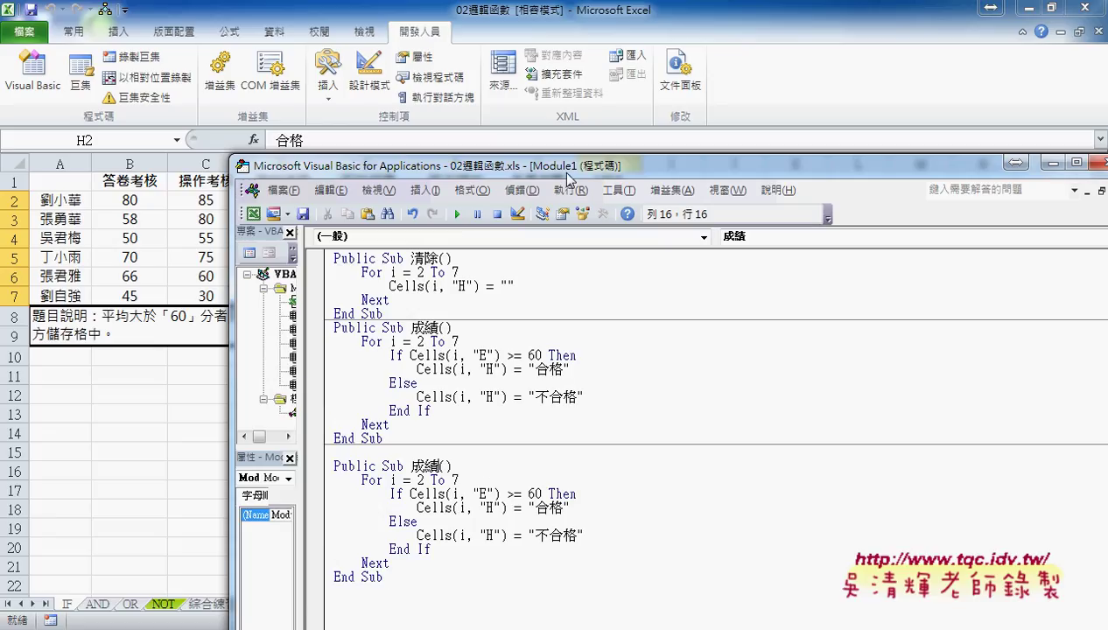
drag(569, 178, 565, 102)
Remove the blank line between the macros and rename the copy's header to 成績多重()
click(464, 361)
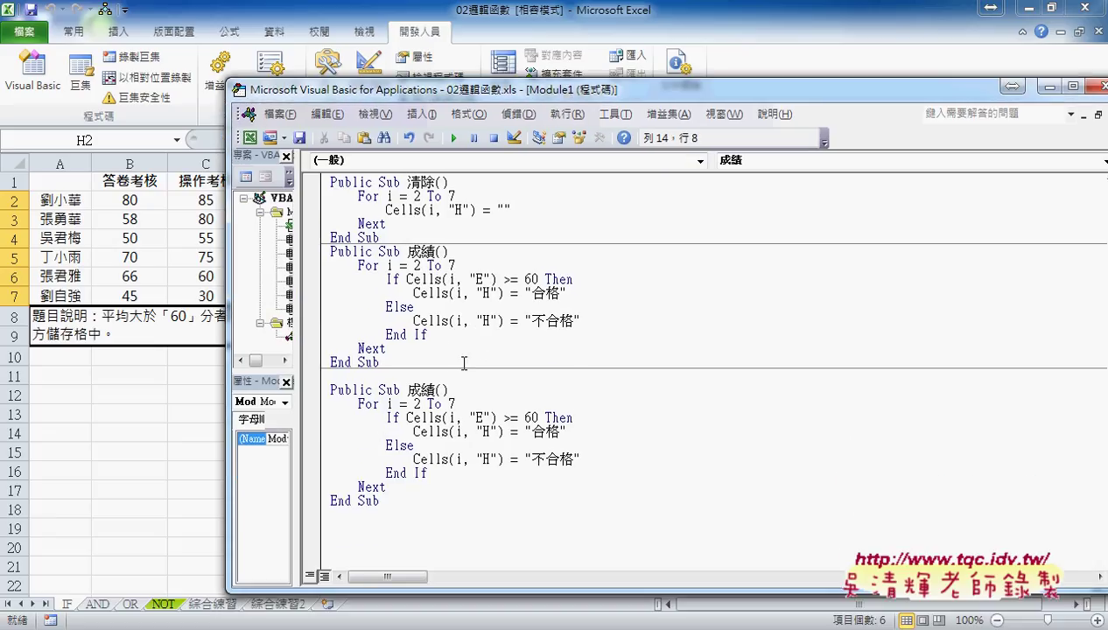
key(Down)
key(Delete)
key(Right)
key(Right)
key(Right)
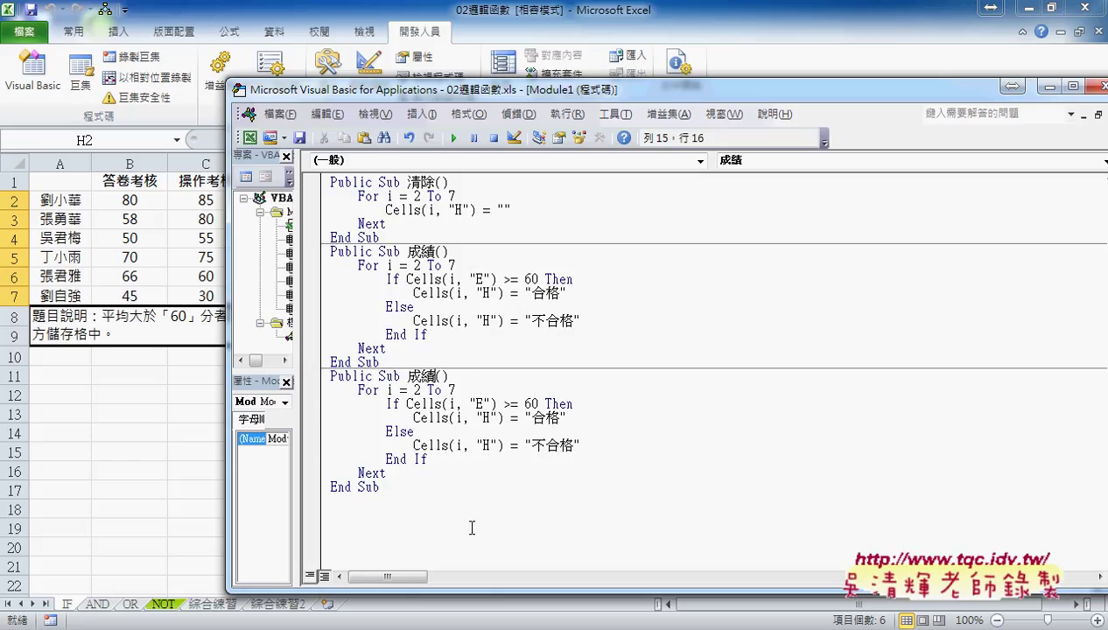
text(多)
text(重)
text(())
click(388, 391)
drag(388, 391, 464, 390)
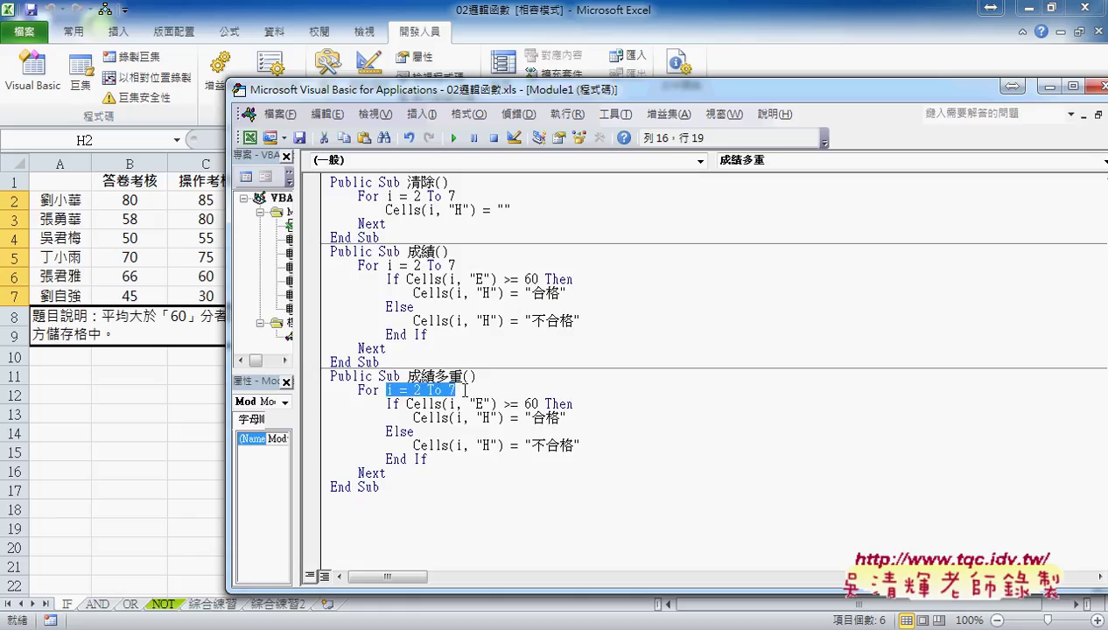
click(427, 402)
click(427, 429)
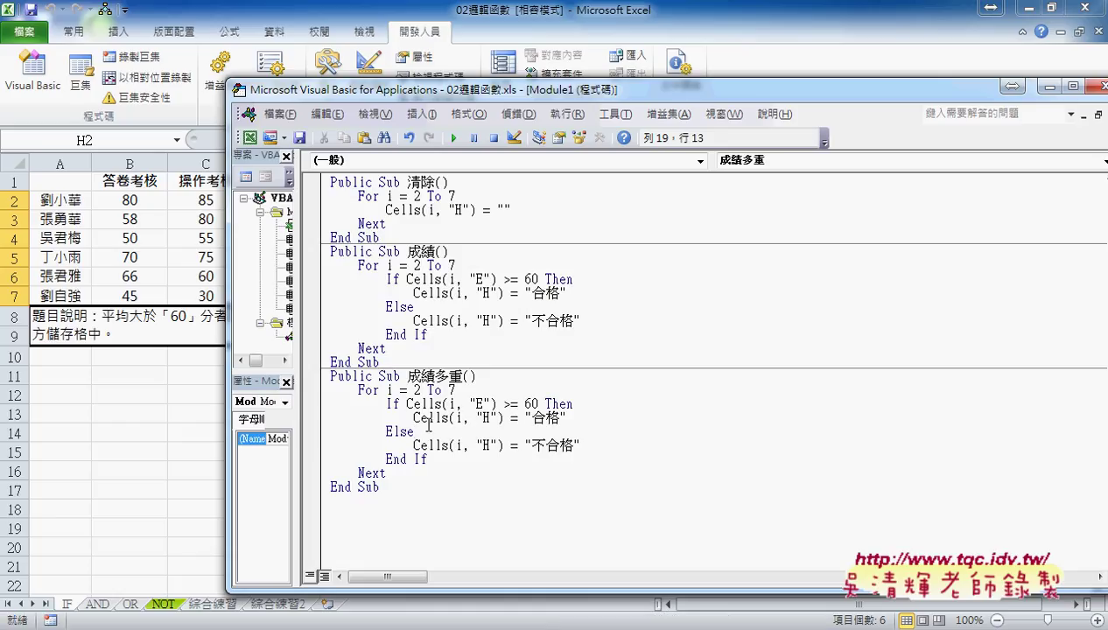
Change the 成績多重 test to >= 80 writing "A", then paste a copy of those lines below
drag(524, 404, 562, 418)
text(8)
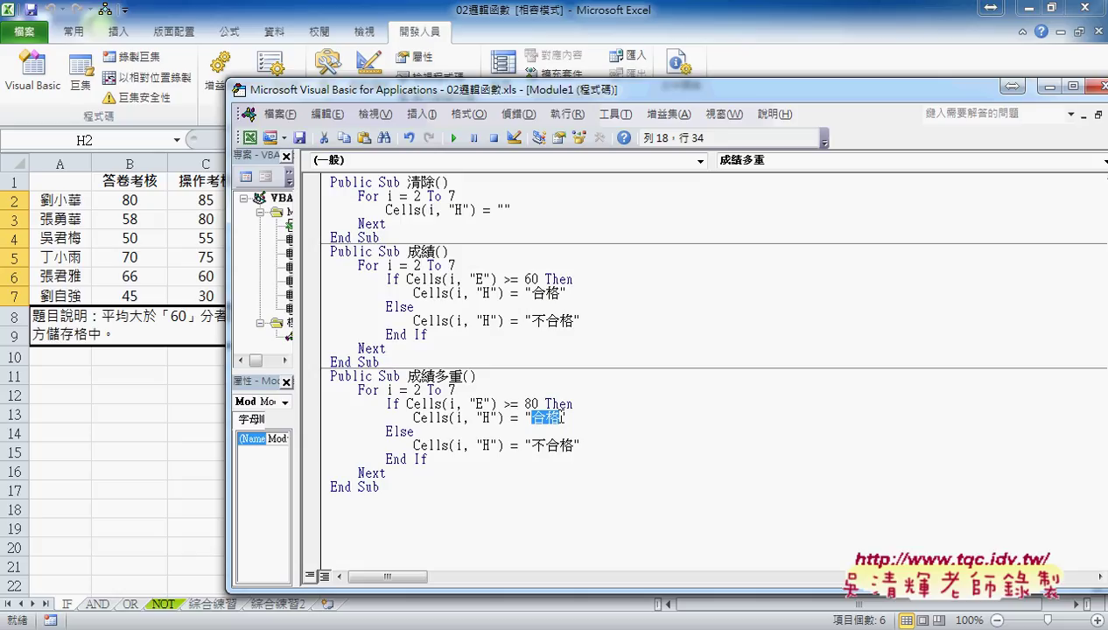
text(A)
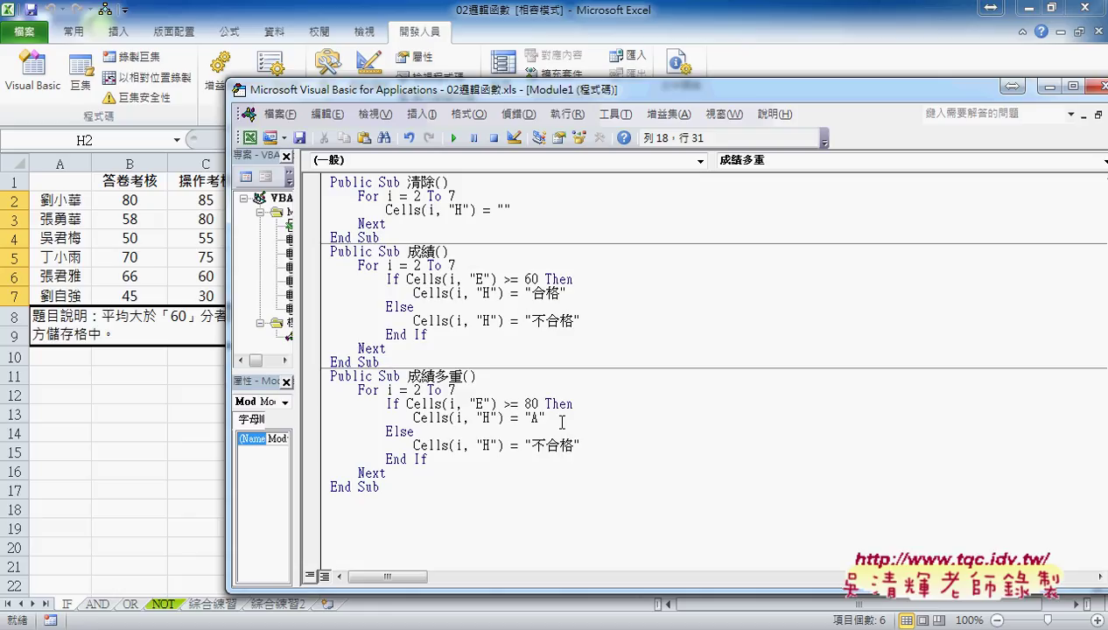
mouse_move(546, 418)
mouse_down()
mouse_move(359, 419)
mouse_move(317, 404)
mouse_up()
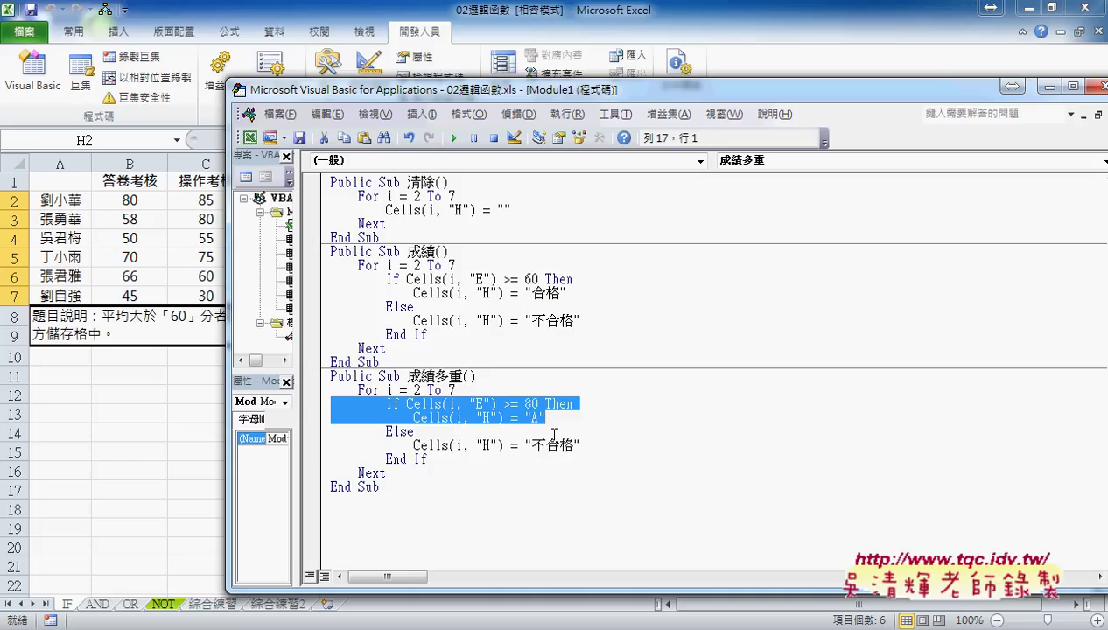
click(552, 415)
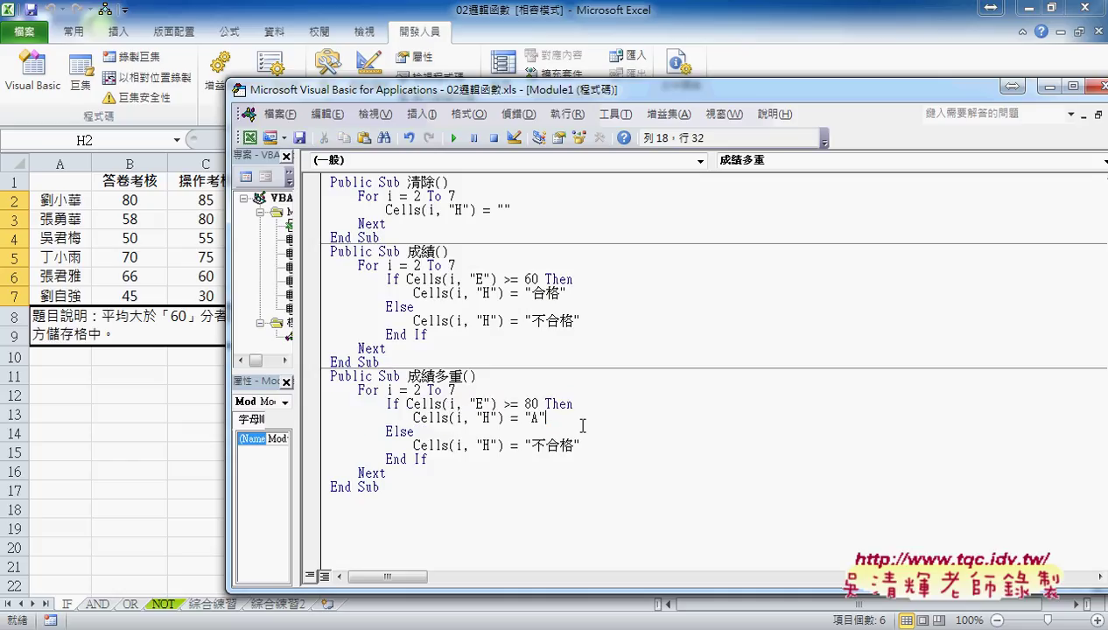
key(Return)
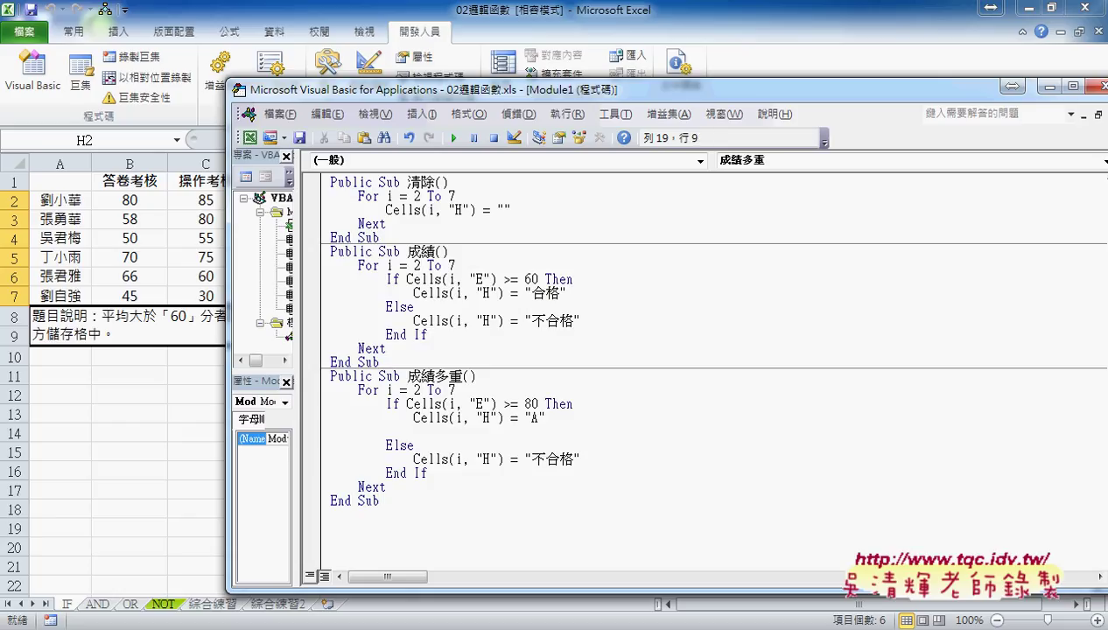
key(BackSpace)
key(BackSpace)
key(BackSpace)
text(If Cells(i, "E") >= 80 Then             Cells(i, "H") = "A")
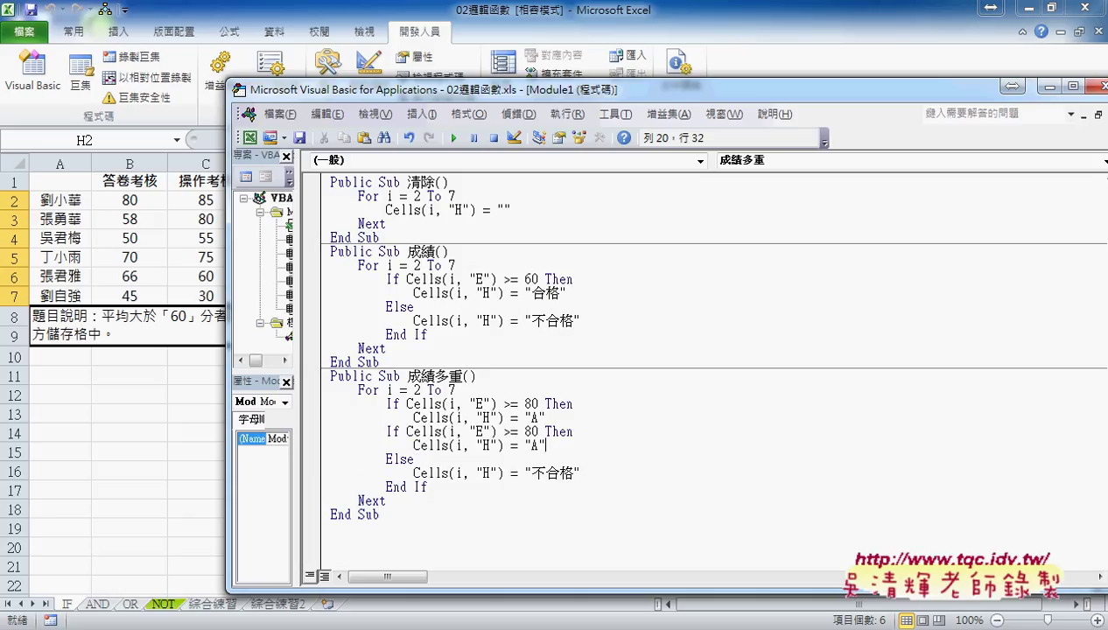
Turn the pasted If into ElseIf with threshold 70 writing "B"
click(385, 430)
text(一)
key(BackSpace)
text(els)
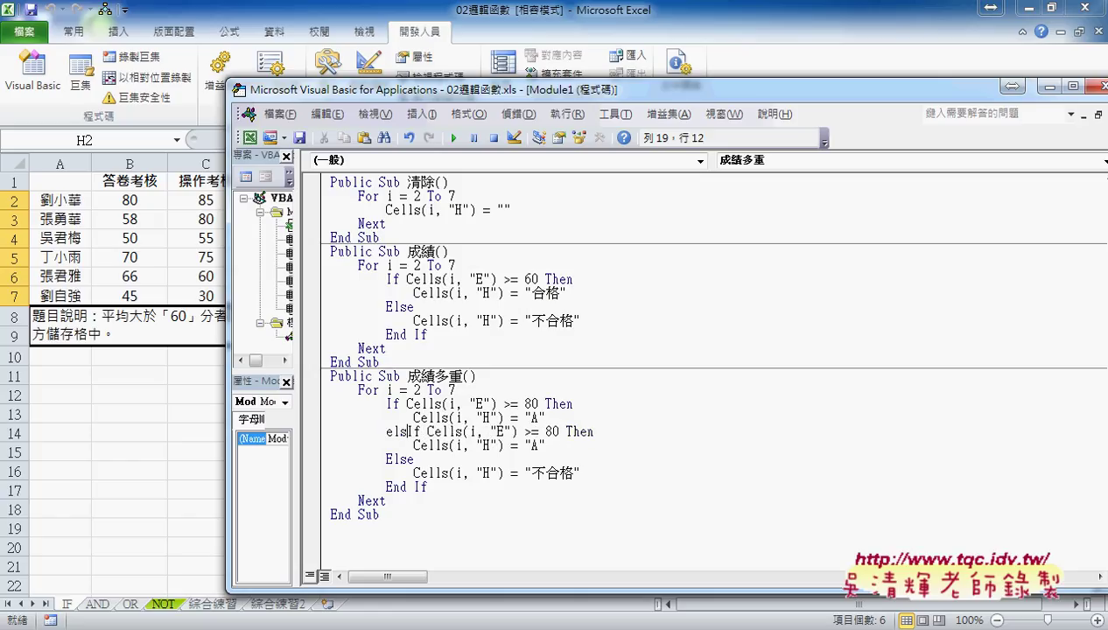
text(e)
click(489, 445)
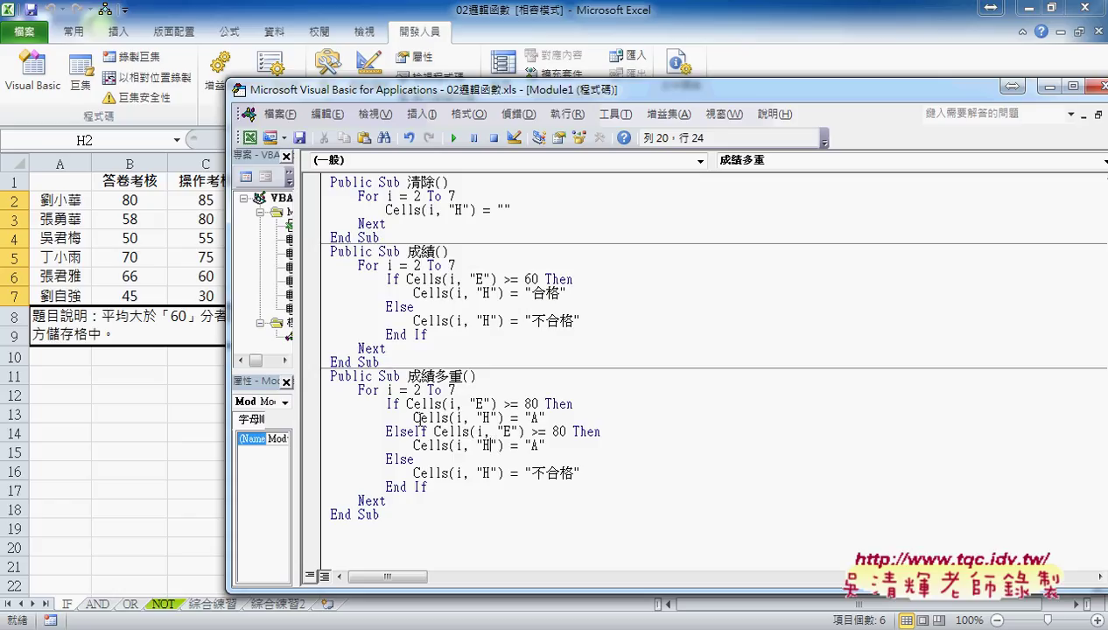
click(387, 405)
drag(386, 431, 429, 432)
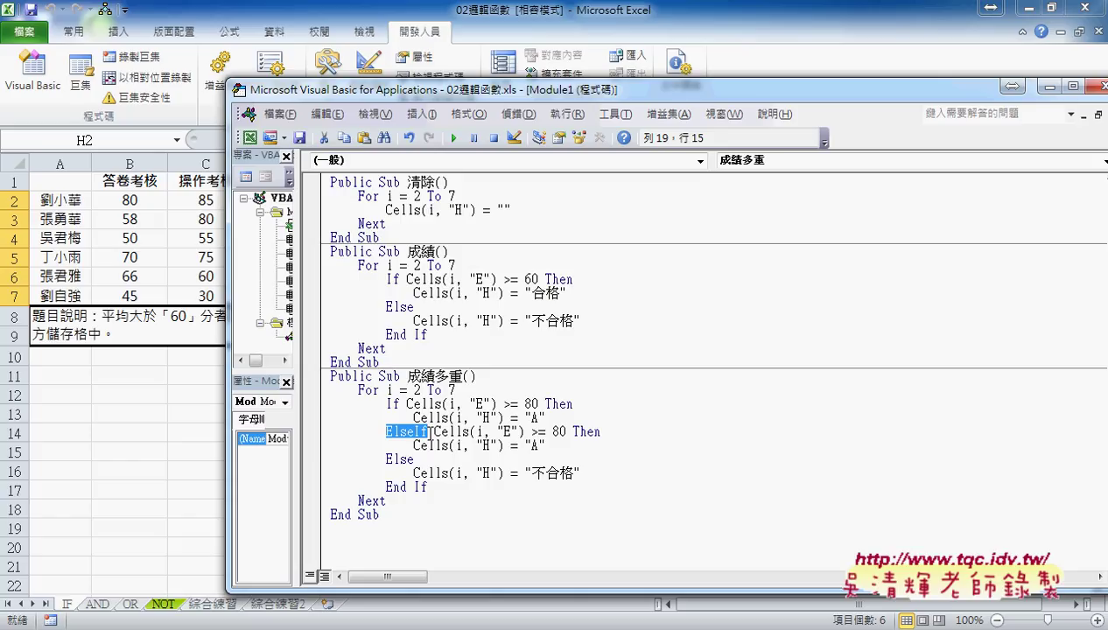
drag(560, 432, 536, 445)
text(7)
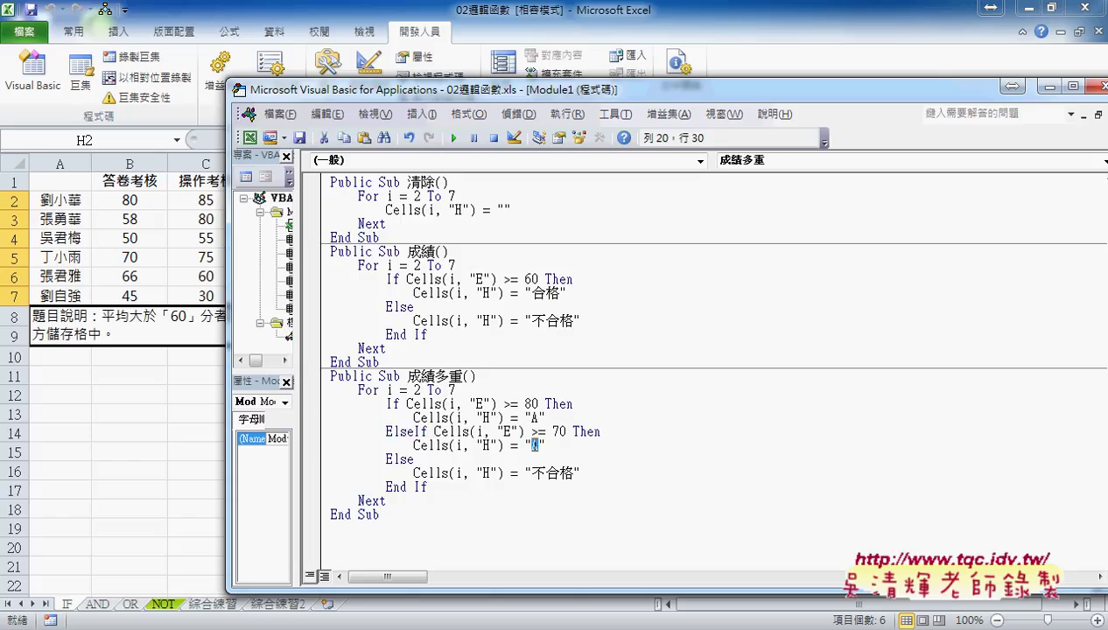
text(B)
text(B)
mouse_move(546, 444)
mouse_down()
mouse_move(323, 445)
mouse_move(322, 435)
mouse_up()
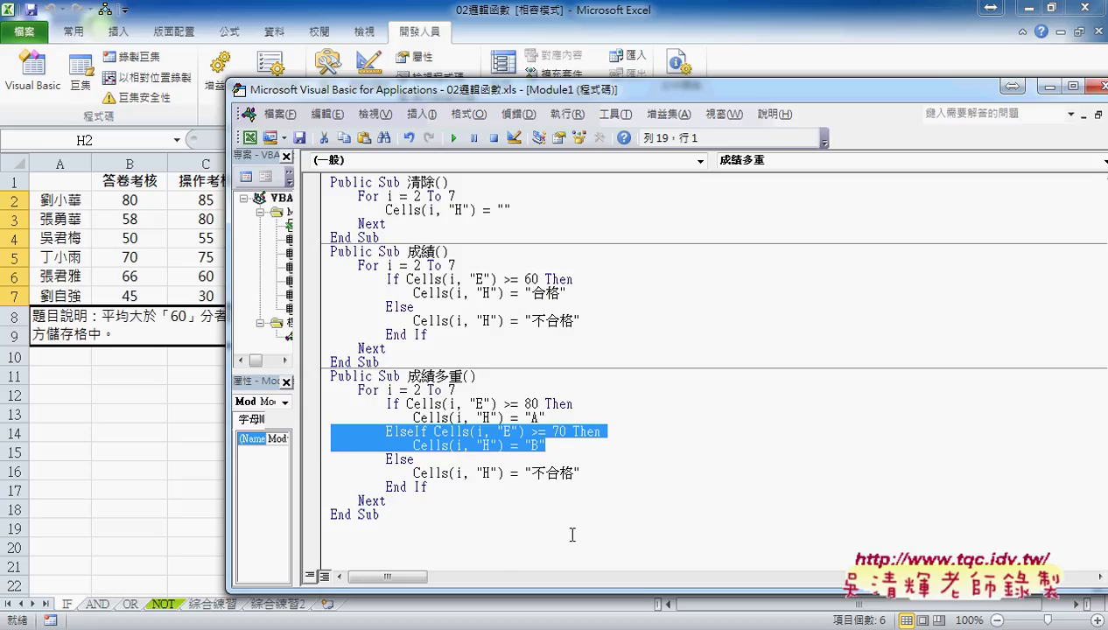
Add another ElseIf branch after the B line, with threshold 60 writing "C"
click(562, 447)
key(Return)
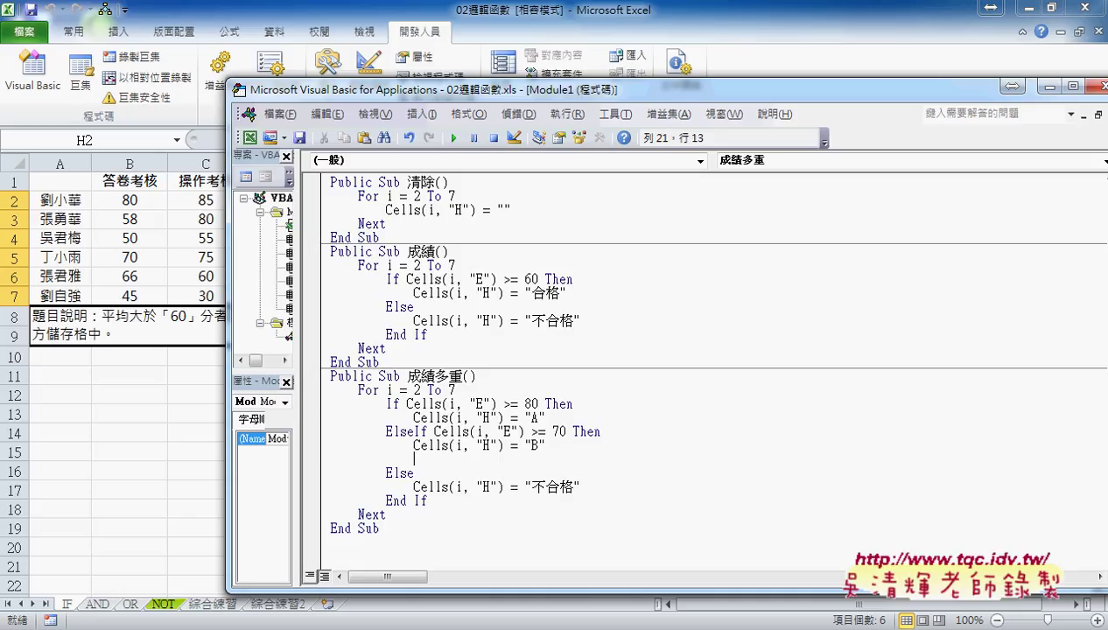
key(BackSpace)
key(BackSpace)
key(BackSpace)
text(If Cells(i, "E") >= 80 Then             Cells(i, "H") = "A")
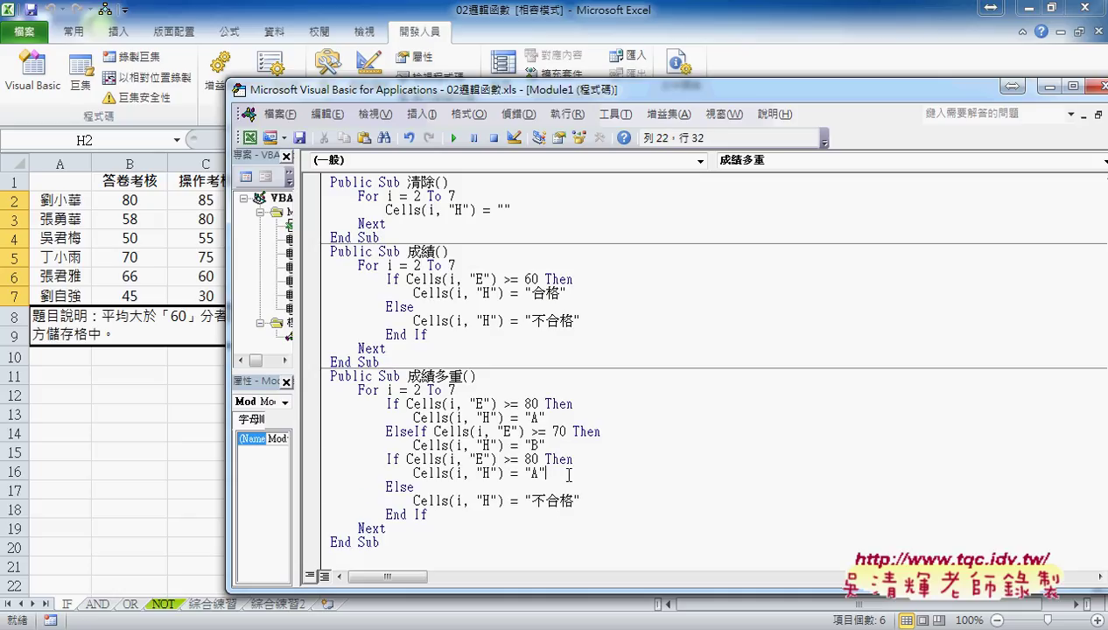
drag(544, 446, 306, 424)
key(ctrl+c)
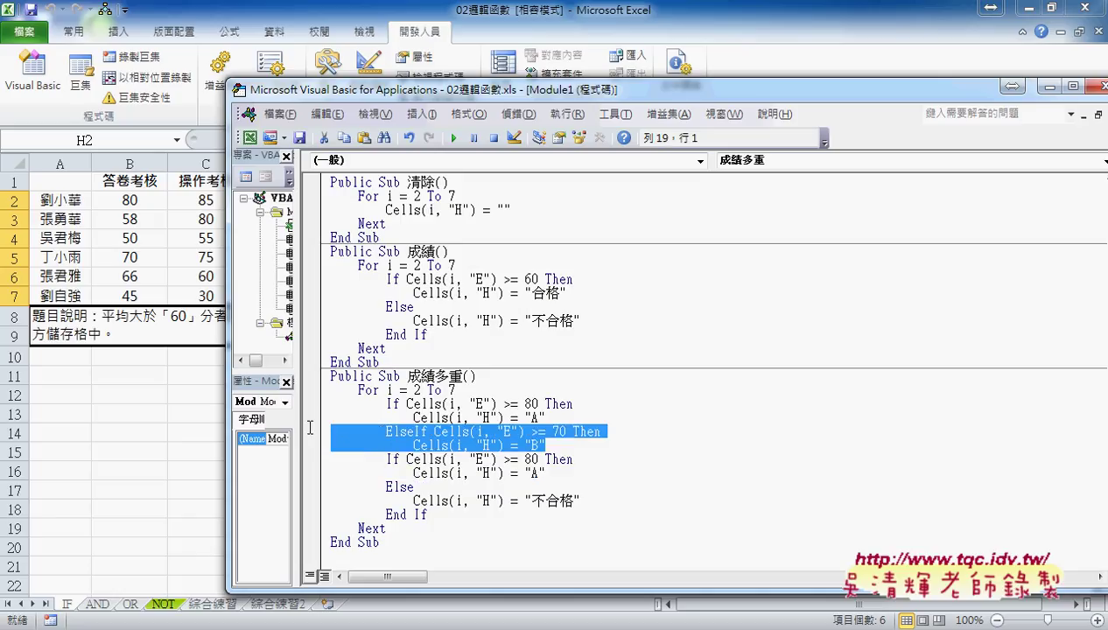
mouse_move(547, 474)
mouse_down()
mouse_move(313, 473)
mouse_move(291, 442)
mouse_up()
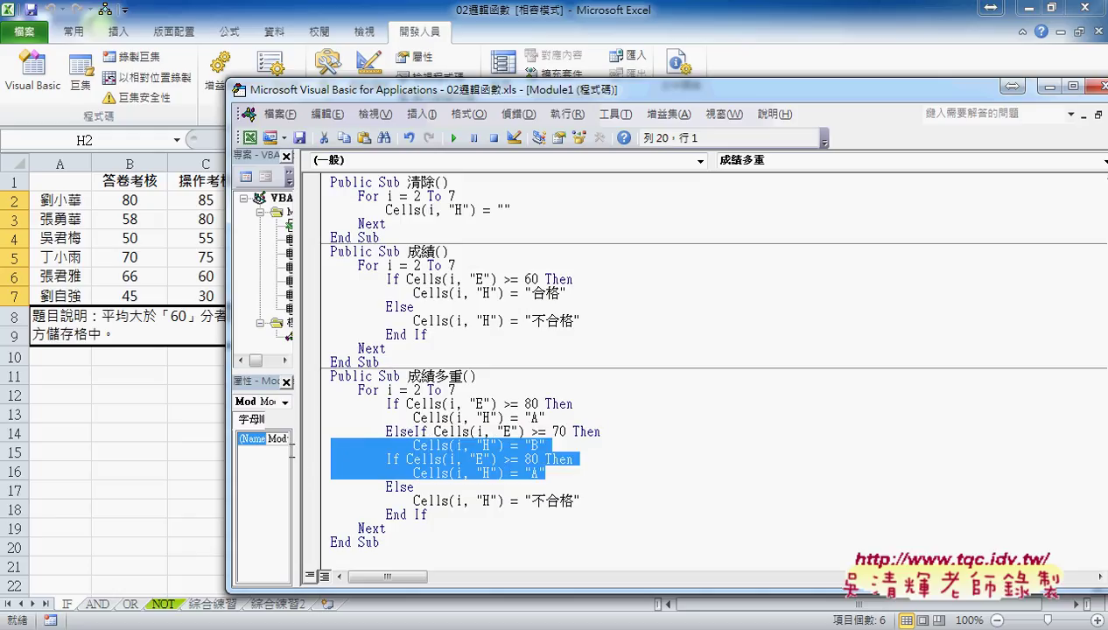
mouse_move(547, 473)
mouse_down()
mouse_move(334, 469)
mouse_move(315, 455)
mouse_up()
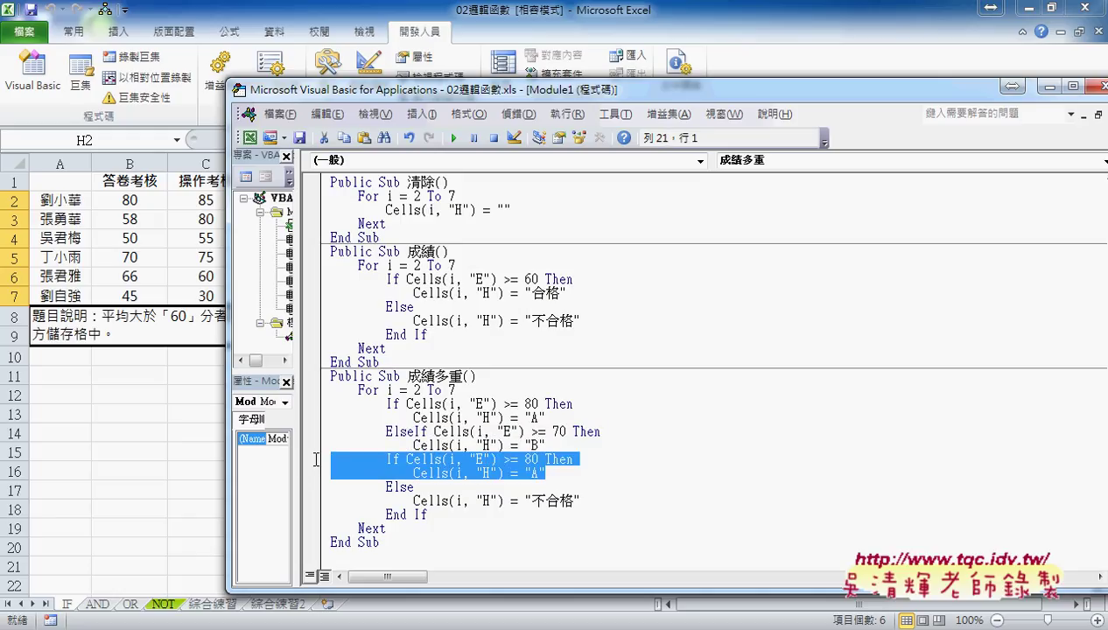
key(ctrl+v)
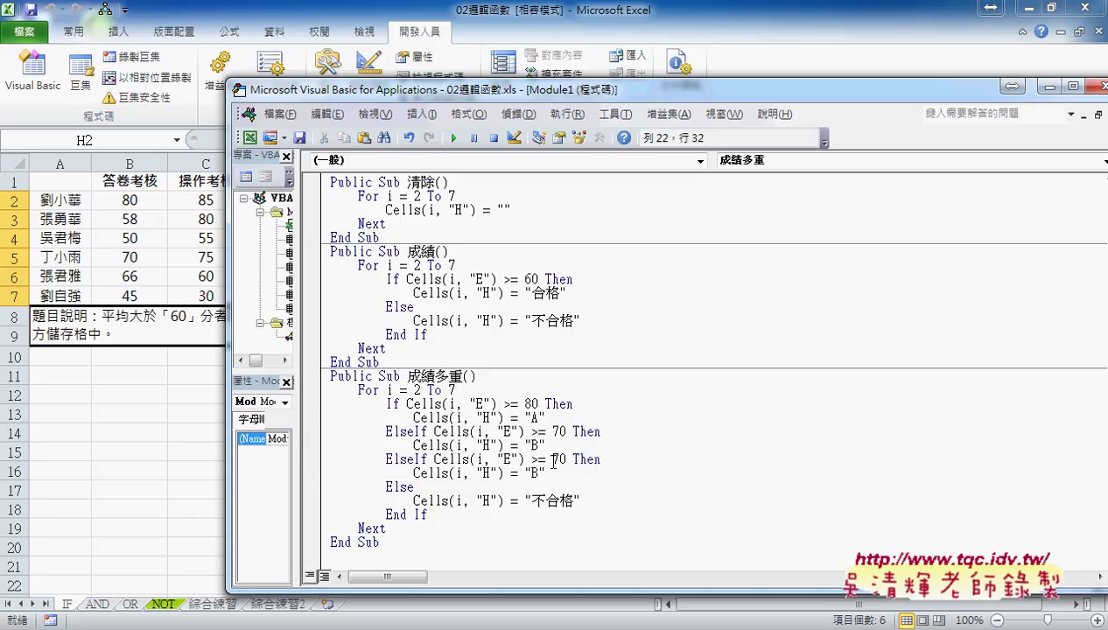
drag(552, 458, 530, 473)
text(6)
text(C)
Replace 不合格 with "D" in the Else branch of 成績多重
click(408, 487)
drag(531, 499, 576, 501)
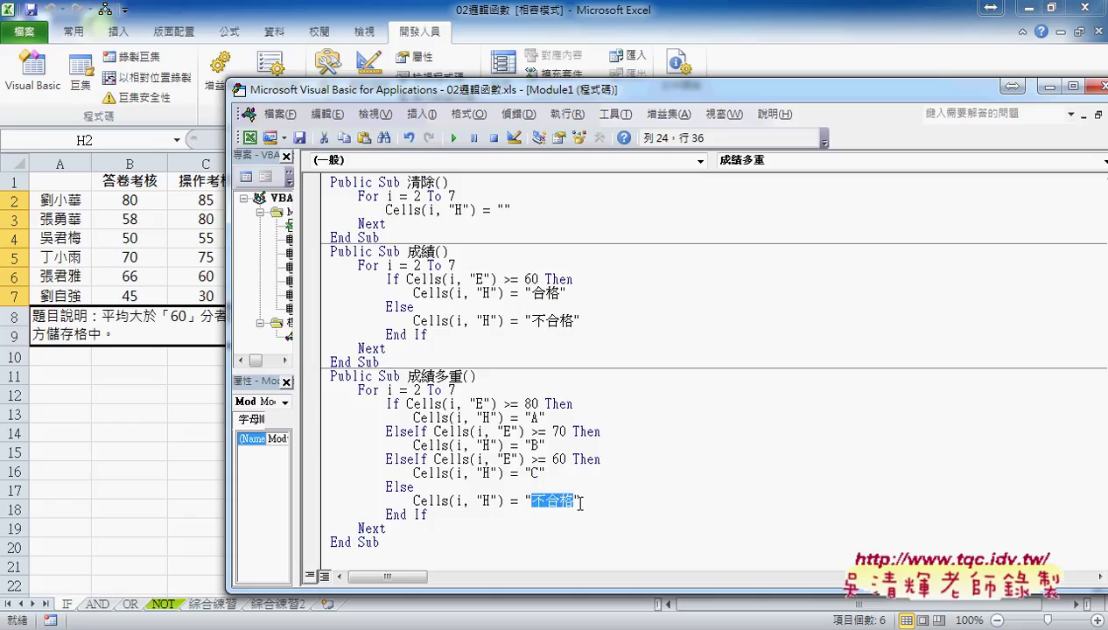
text(D)
click(621, 526)
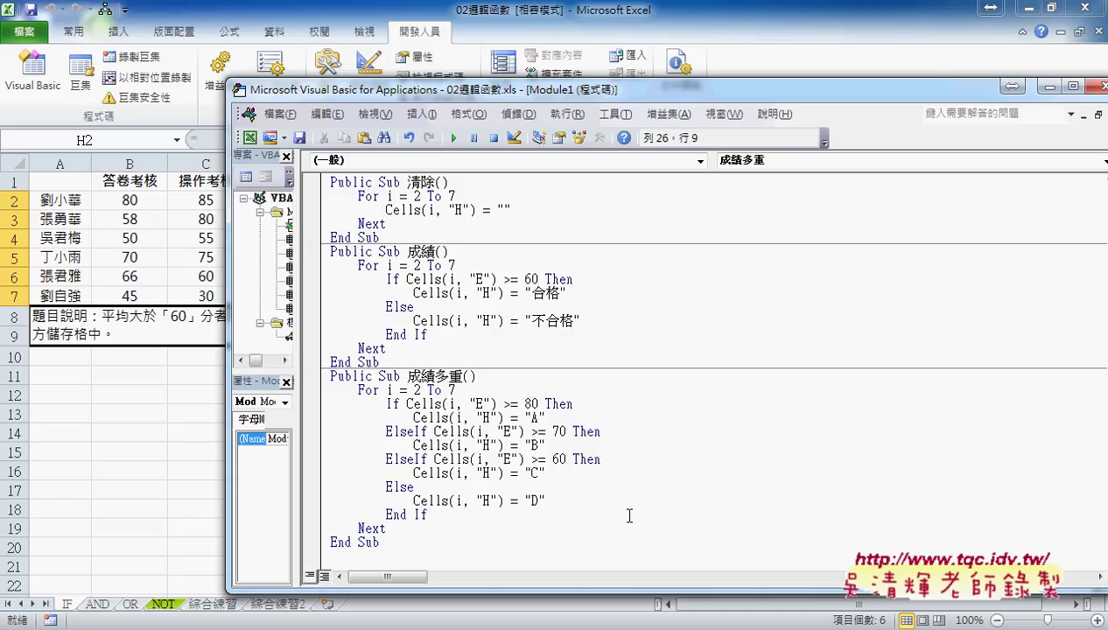
drag(545, 417, 413, 417)
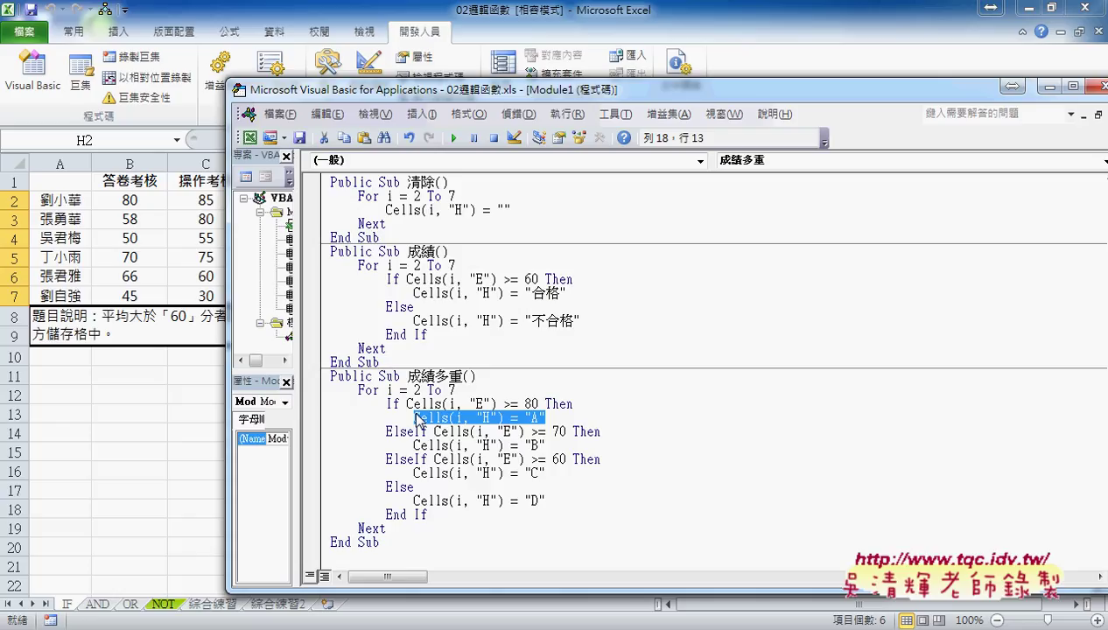
drag(413, 418, 545, 417)
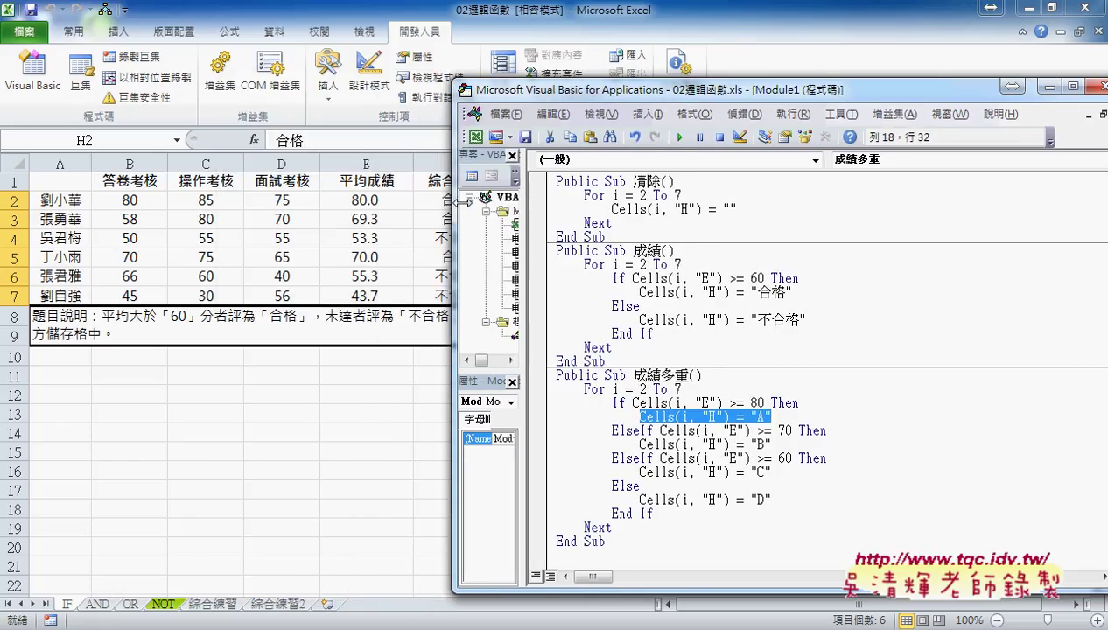
Narrow the VBA editor to reveal score columns D–F through 綜合評定, and select ranges there
drag(230, 202, 504, 203)
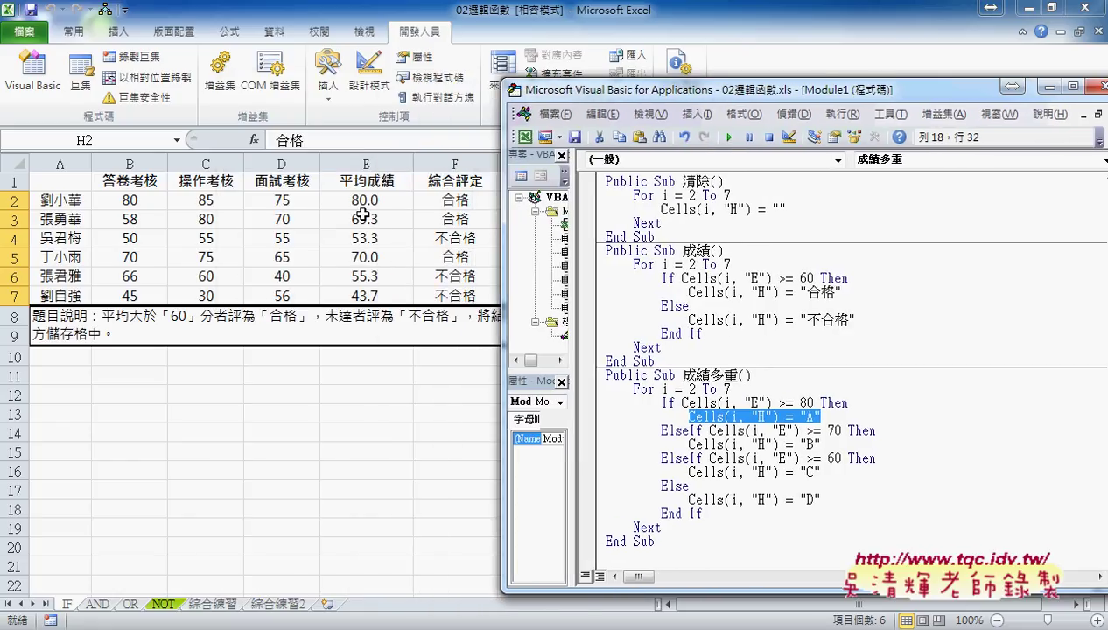
drag(338, 193, 347, 284)
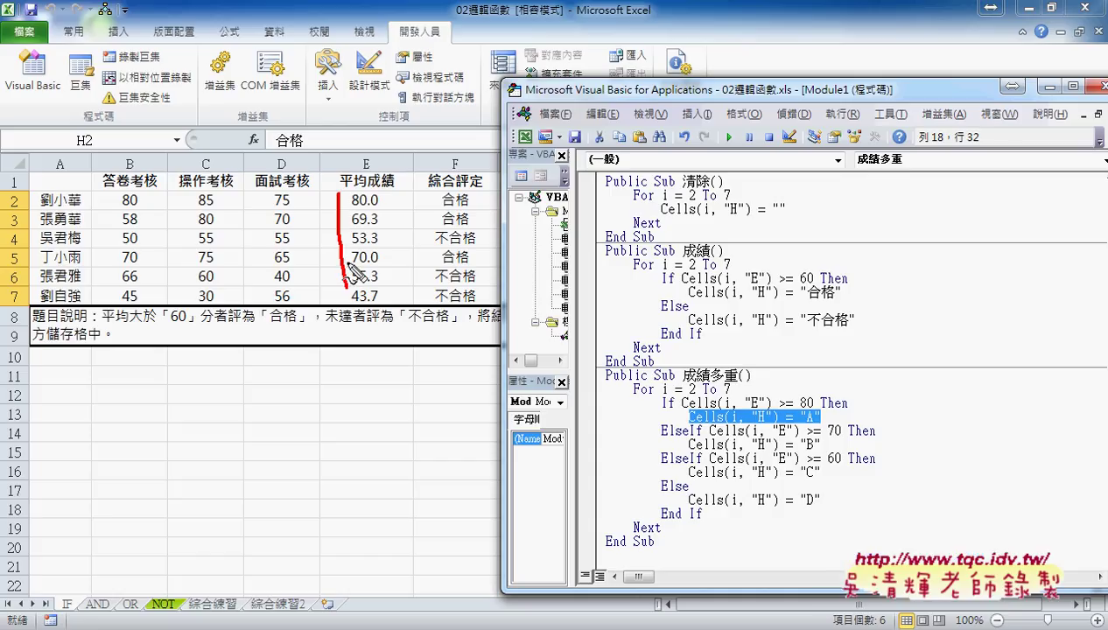
drag(341, 196, 348, 311)
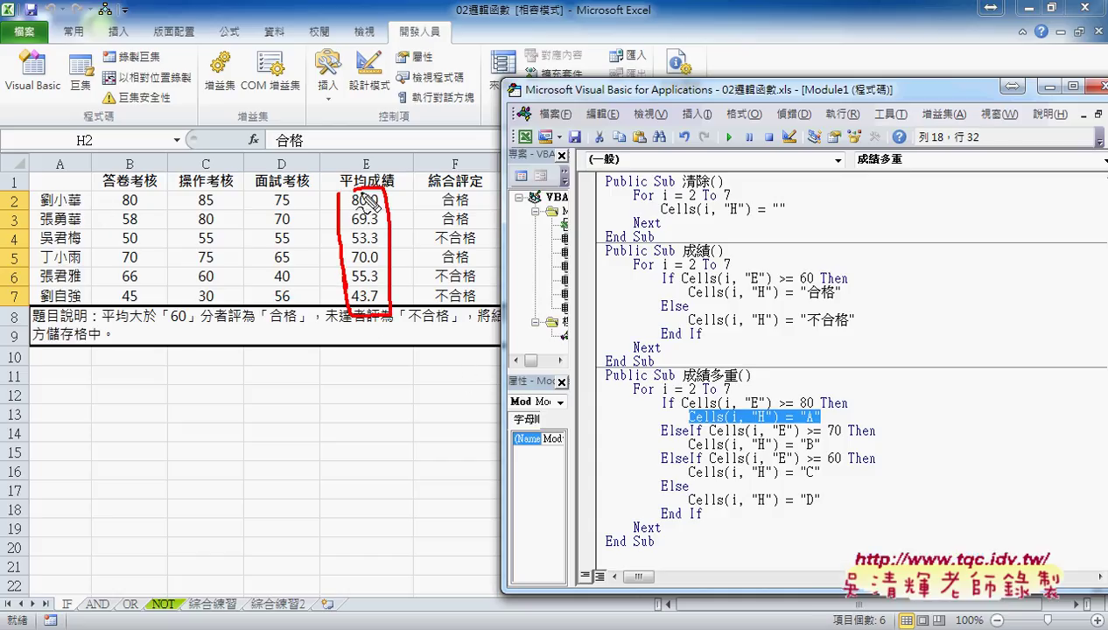
drag(97, 191, 84, 481)
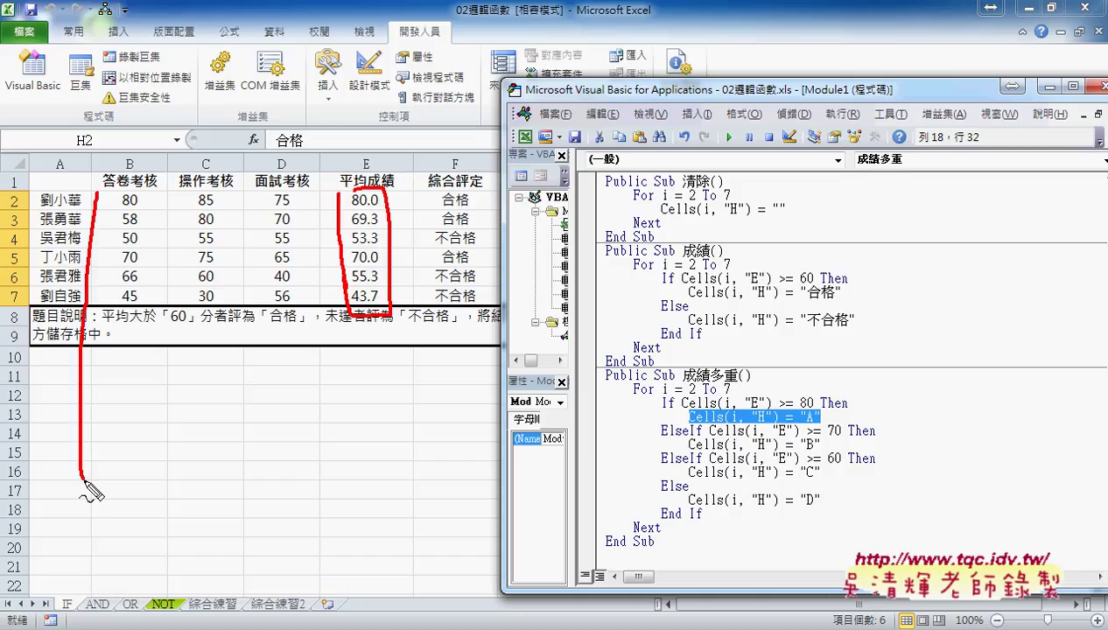
mouse_move(114, 221)
mouse_down()
mouse_move(385, 214)
mouse_move(455, 419)
mouse_up()
drag(120, 429, 311, 444)
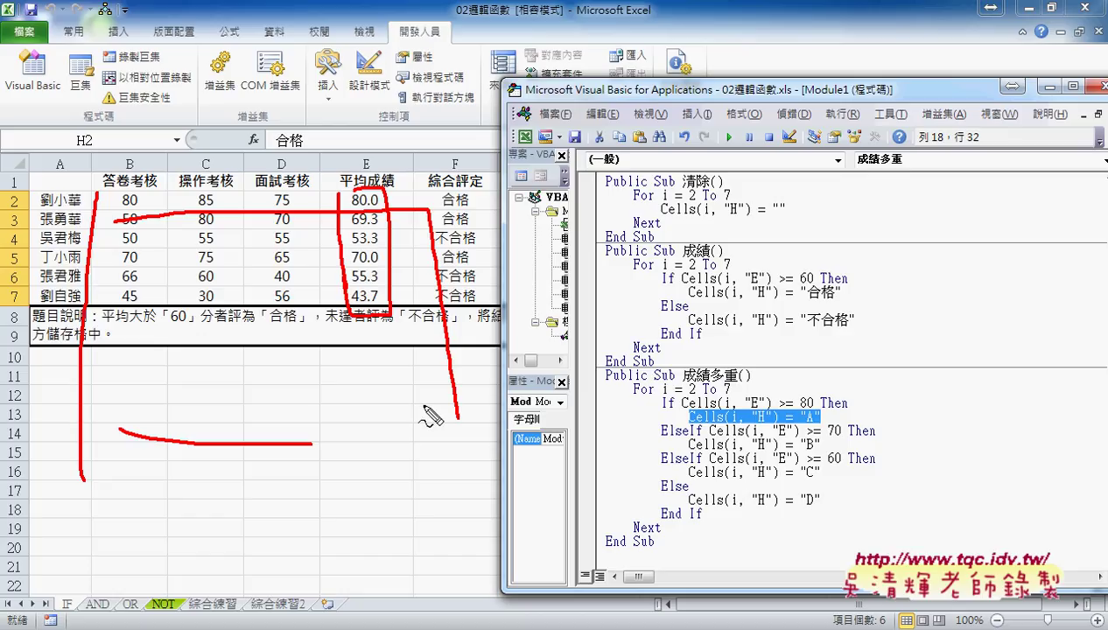
mouse_move(81, 591)
mouse_down()
mouse_move(84, 602)
mouse_move(175, 583)
mouse_move(241, 592)
mouse_up()
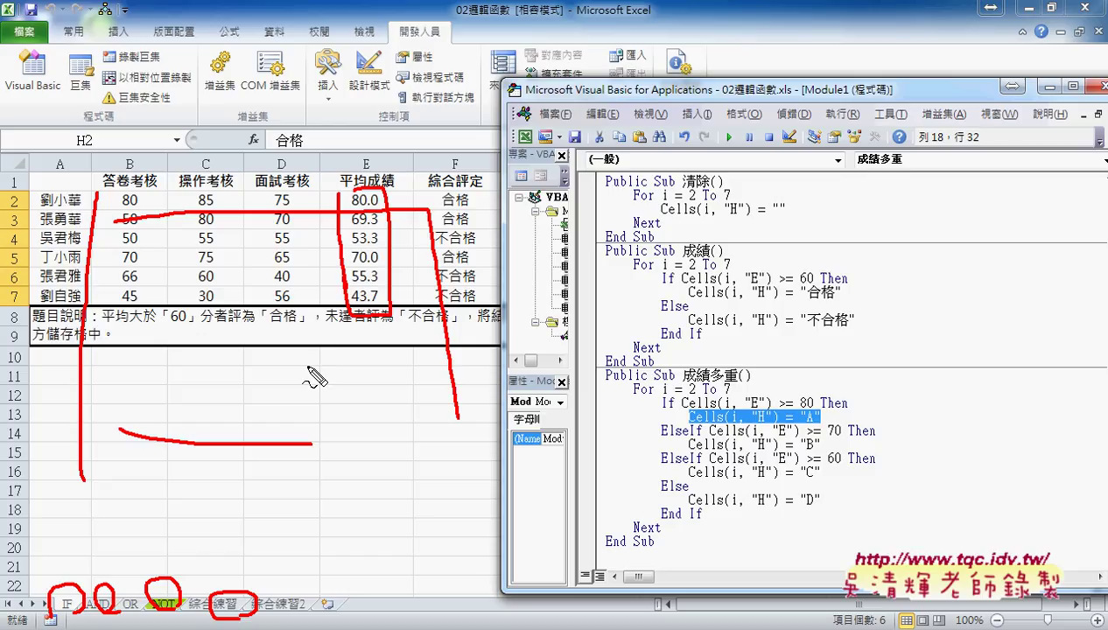
Review the 成績 and 成績多重 code, highlighting ElseIf, then move the editor down to uncover the sheet
key(Escape)
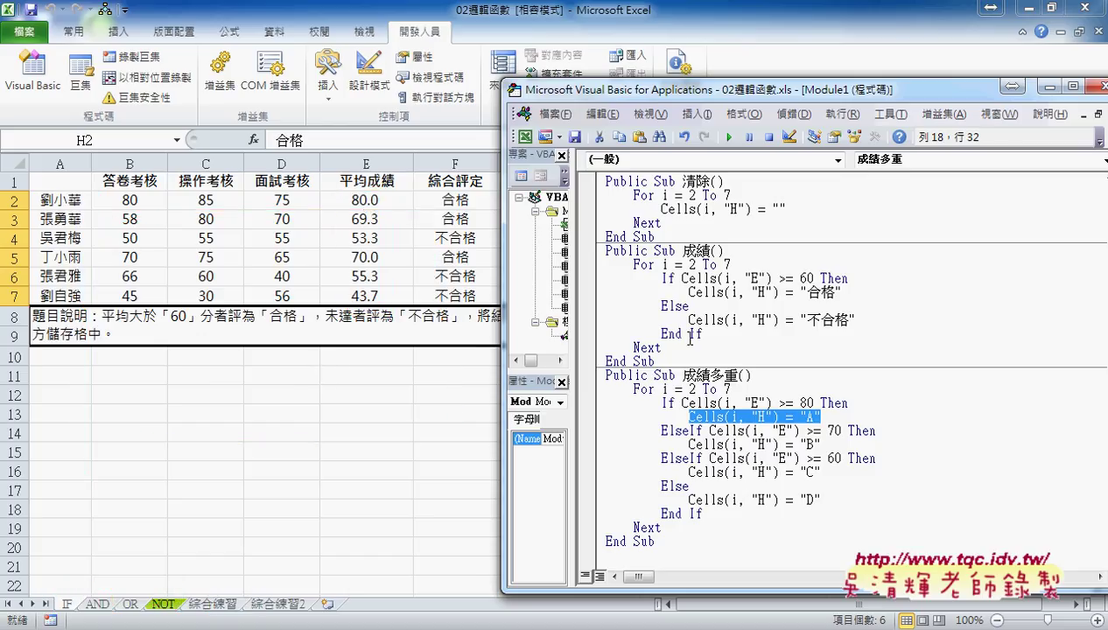
mouse_move(662, 347)
mouse_down()
mouse_move(648, 334)
mouse_move(689, 320)
mouse_move(596, 277)
mouse_up()
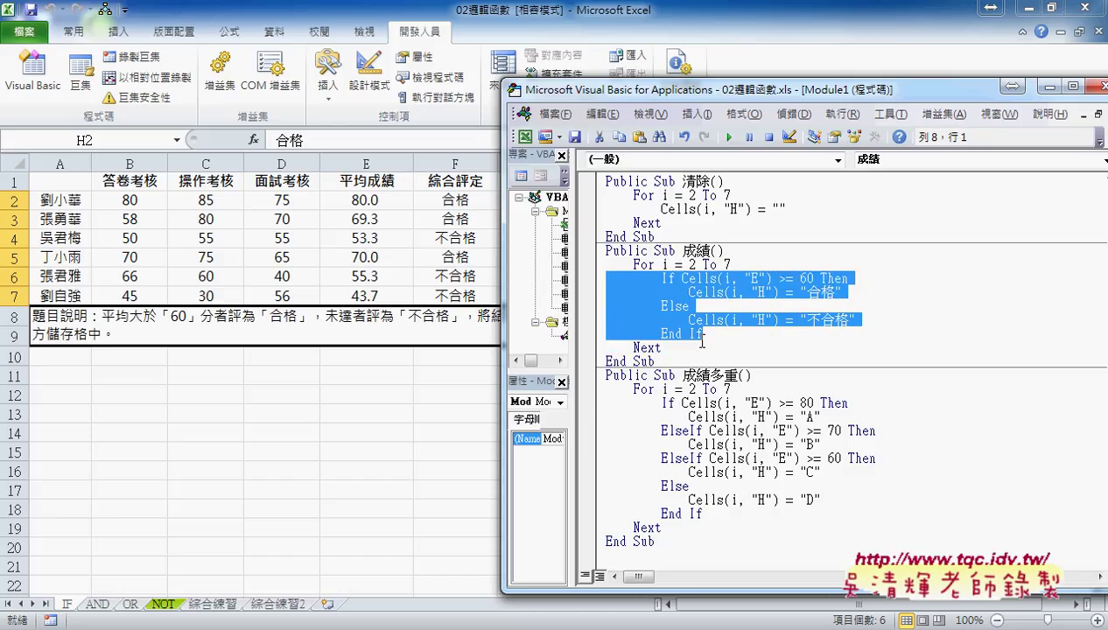
drag(655, 361, 598, 250)
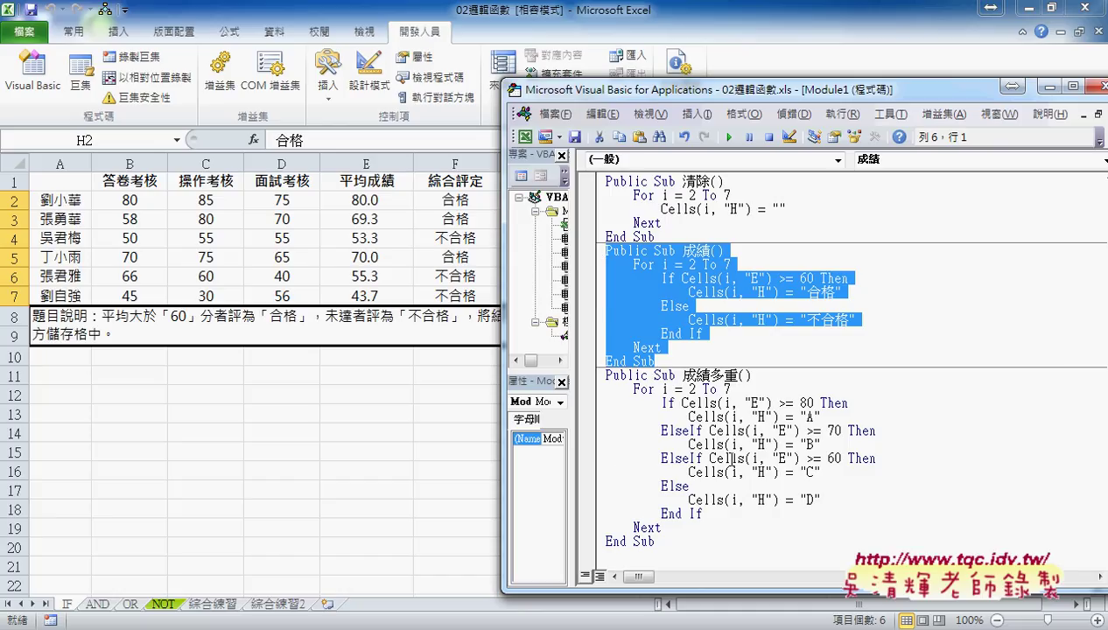
click(798, 404)
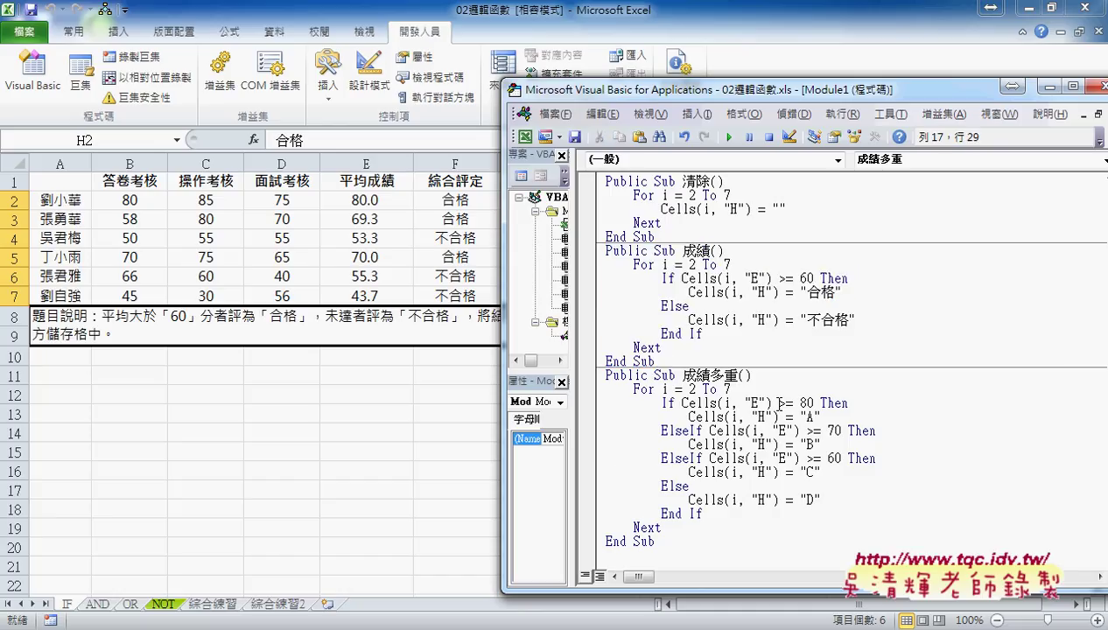
drag(662, 430, 701, 429)
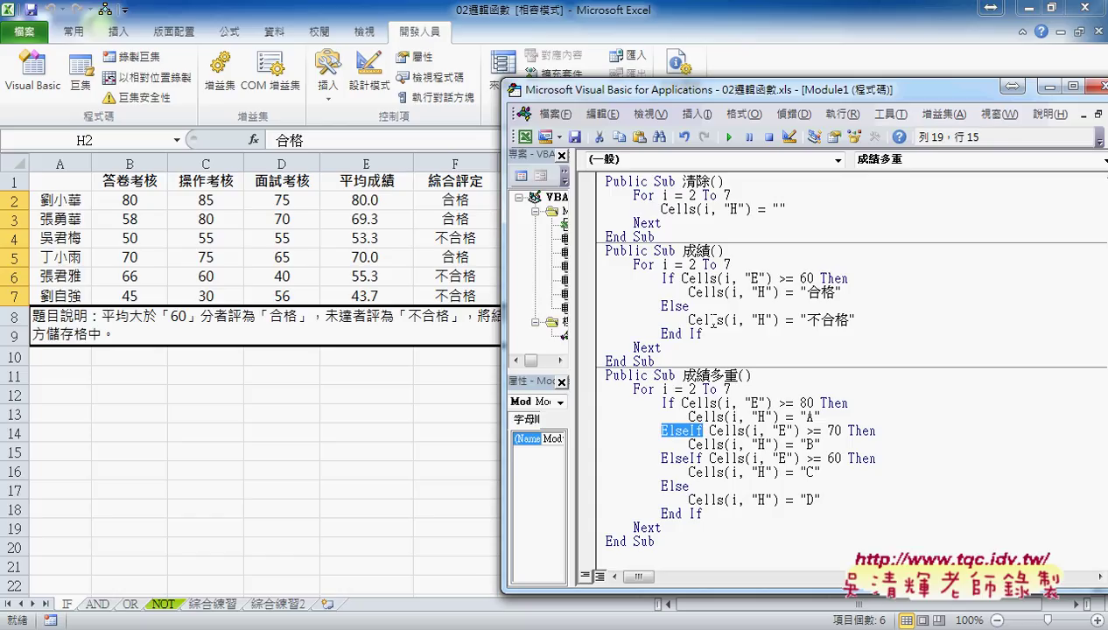
drag(748, 102, 762, 343)
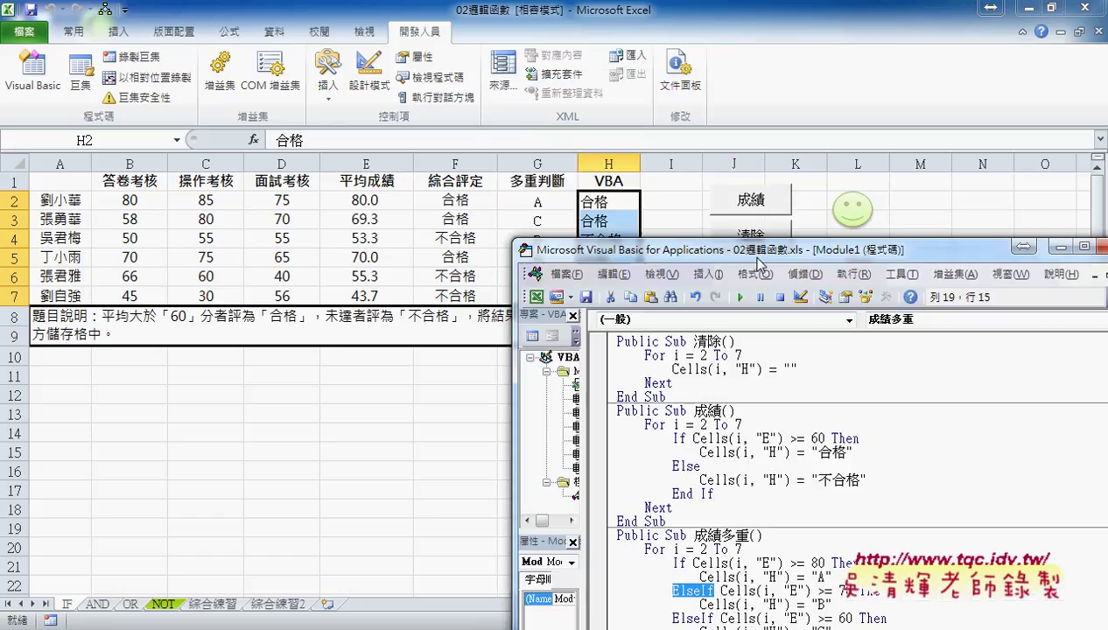
Copy the 成績 button and place the duplicate just below the 清除 button
right_click(758, 197)
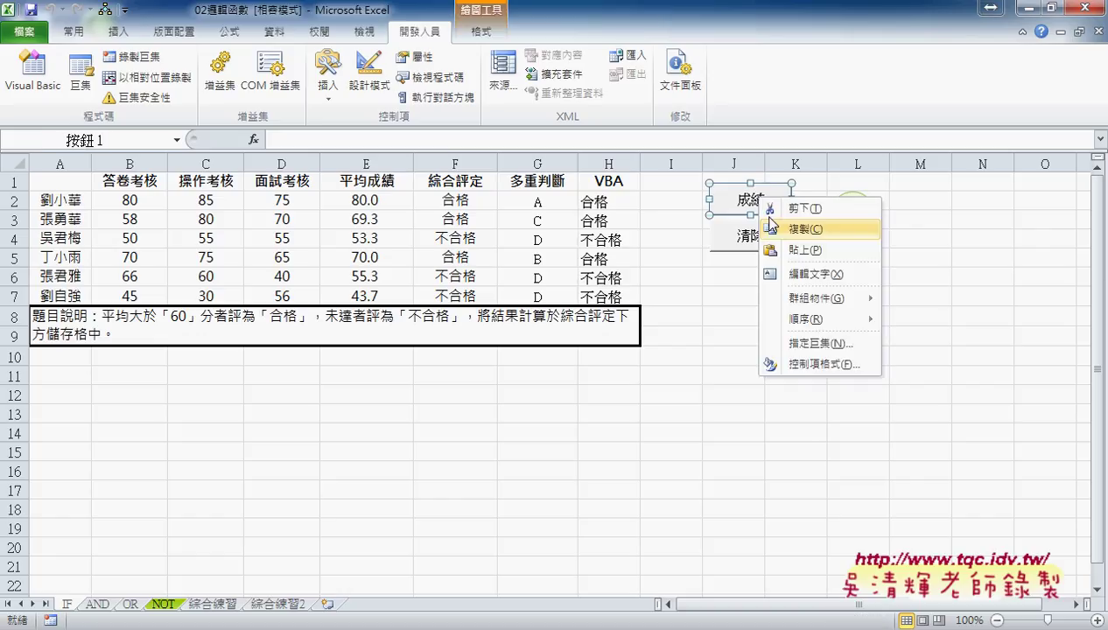
click(751, 276)
right_click(751, 277)
click(786, 351)
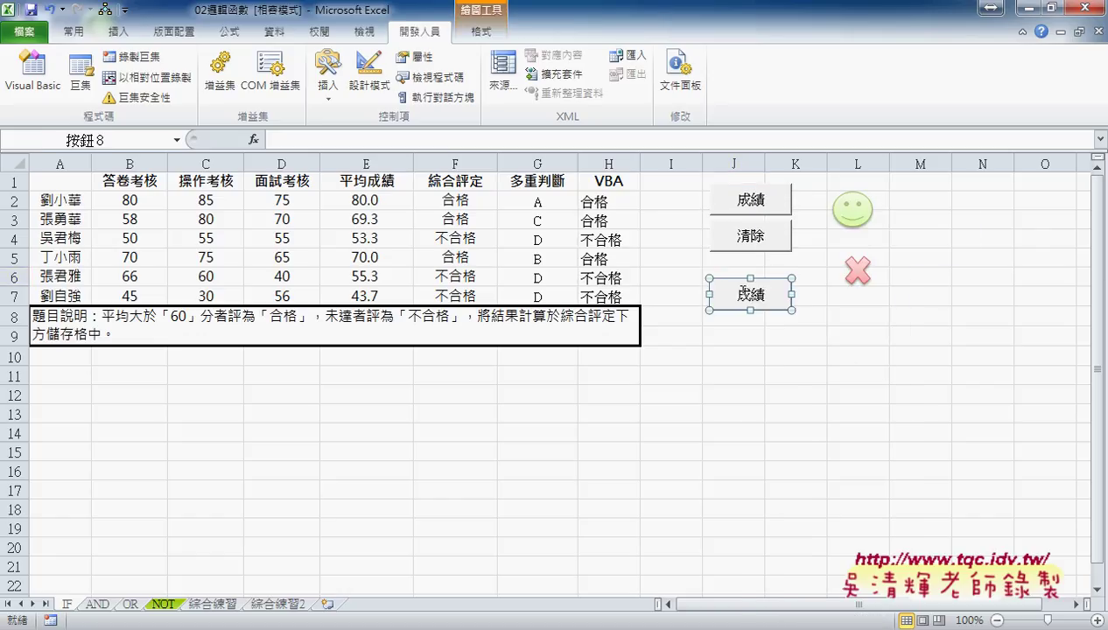
drag(740, 281, 741, 259)
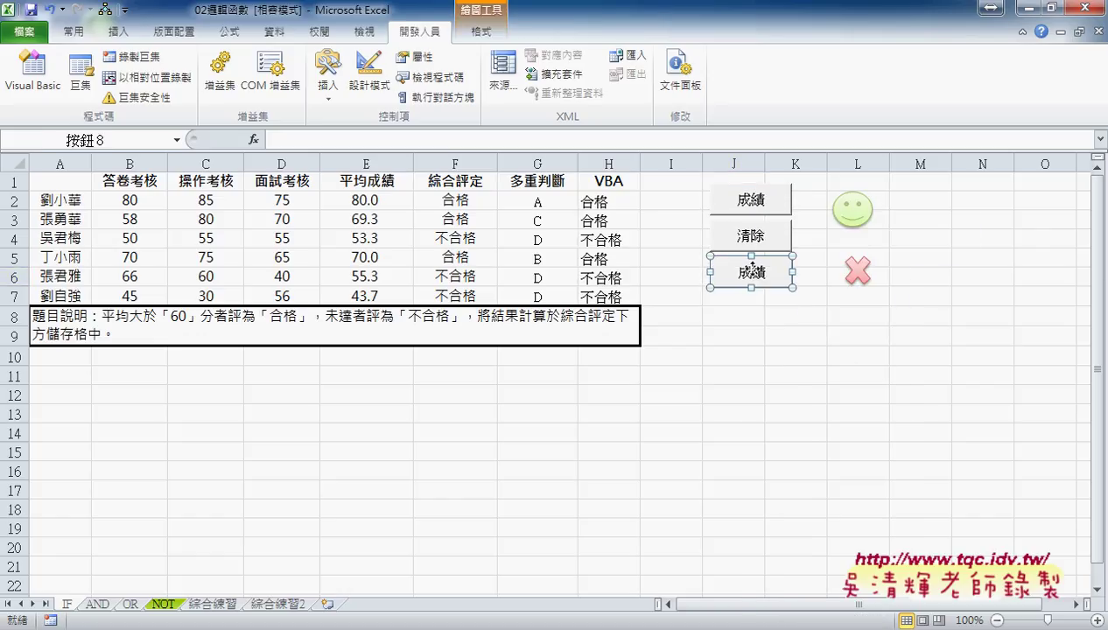
Assign the 成績多重 macro to the new button and relabel it 成績多重
right_click(753, 270)
click(814, 414)
click(669, 326)
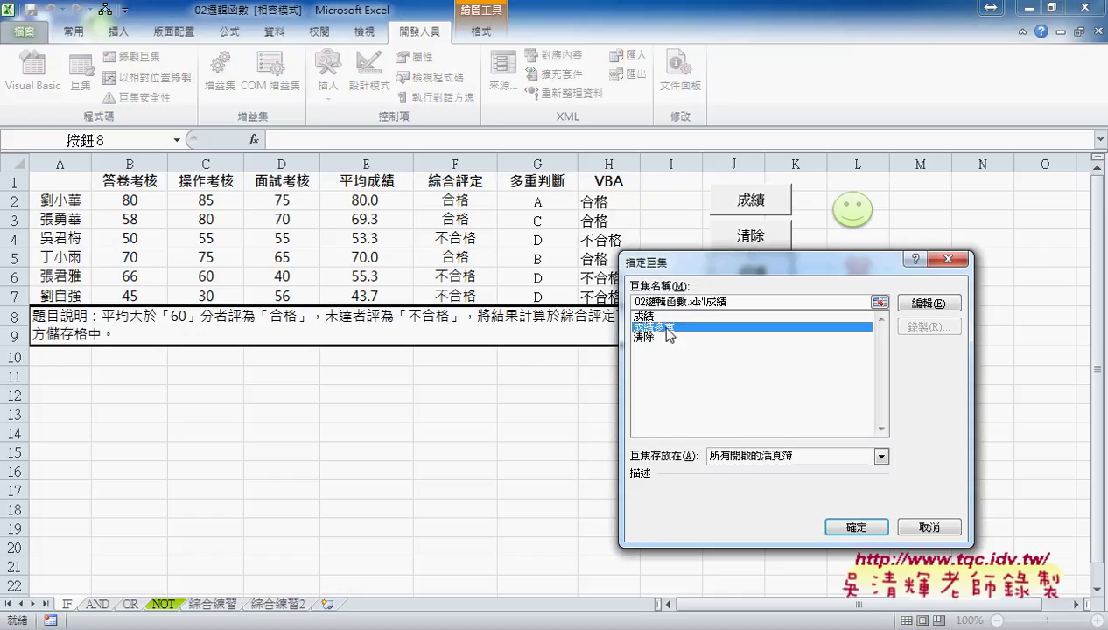
click(680, 303)
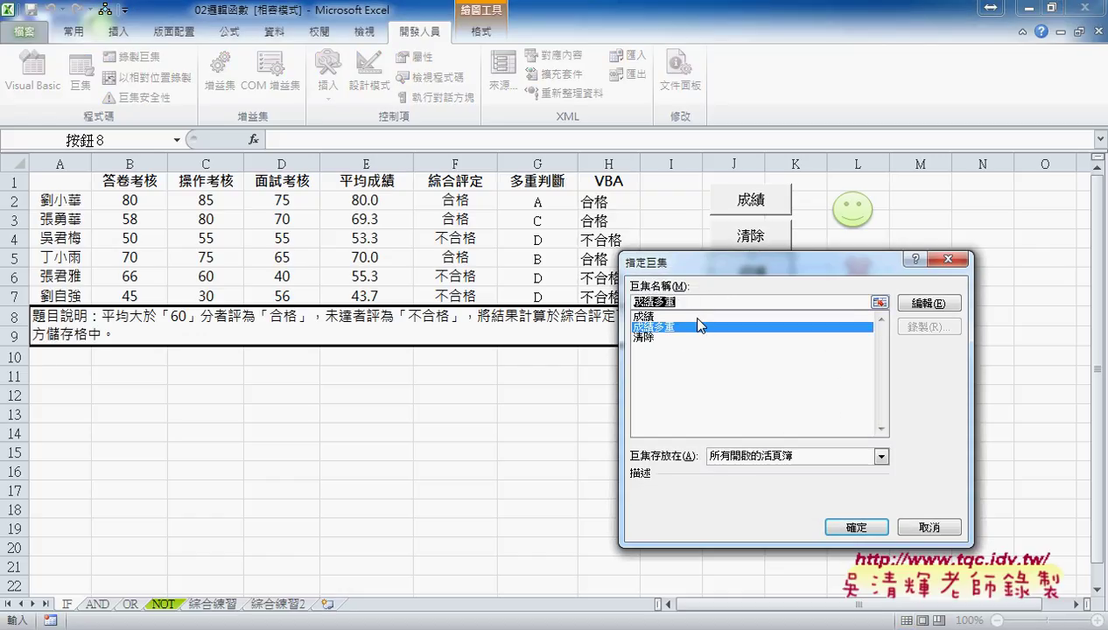
click(856, 527)
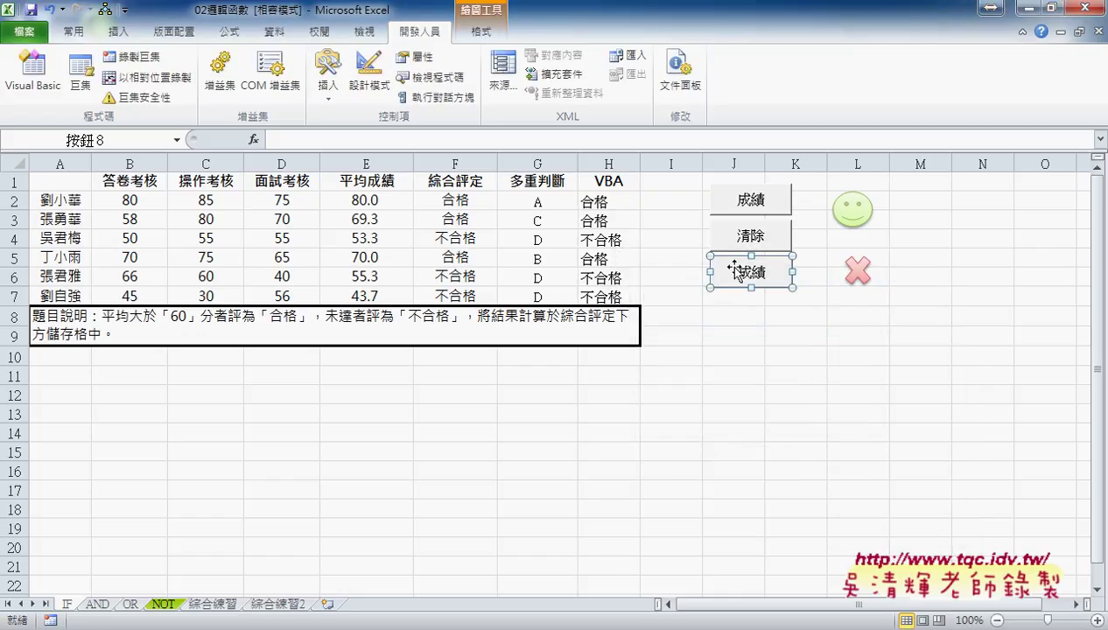
click(737, 271)
key(Delete)
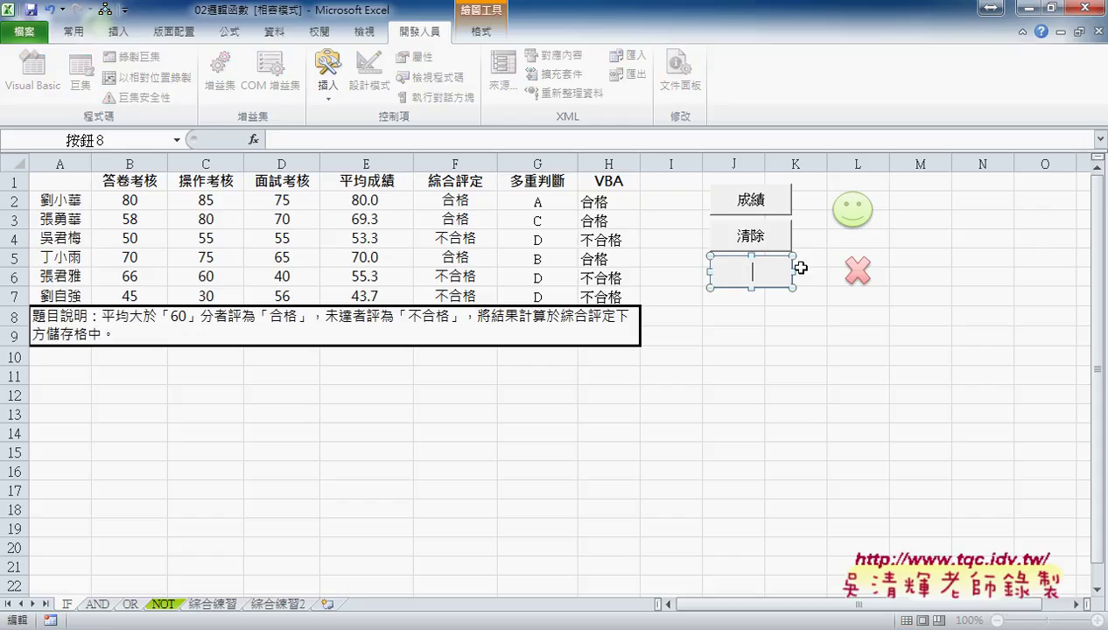
text(成績多重)
click(797, 376)
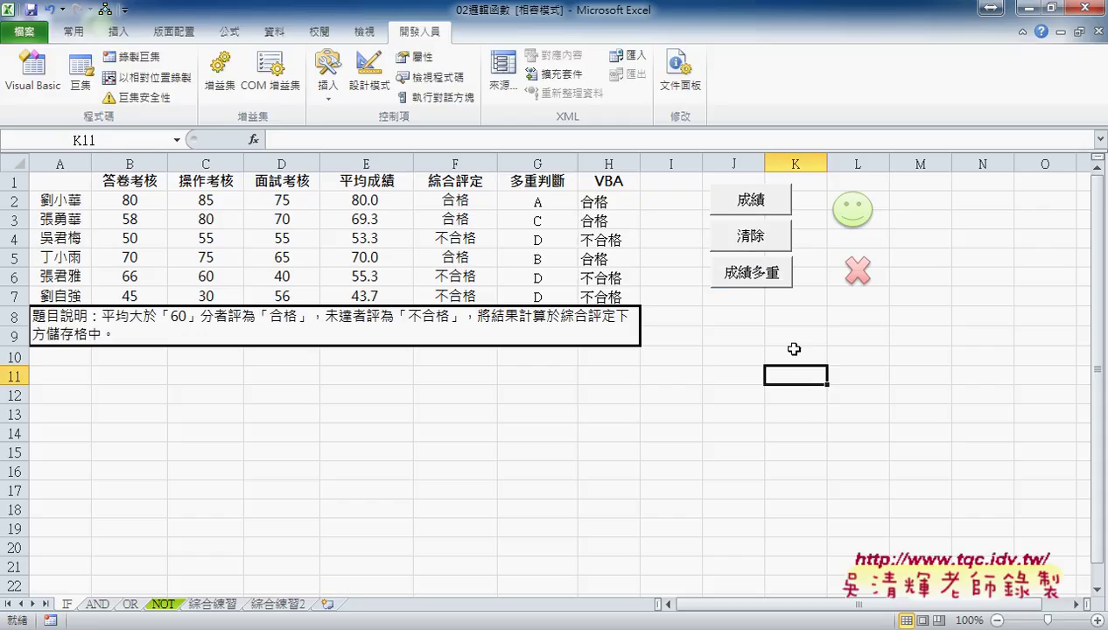
Clear column H and run 成績多重 to fill H2:H7 with grades A, C, D, B, D, D
click(762, 245)
click(757, 277)
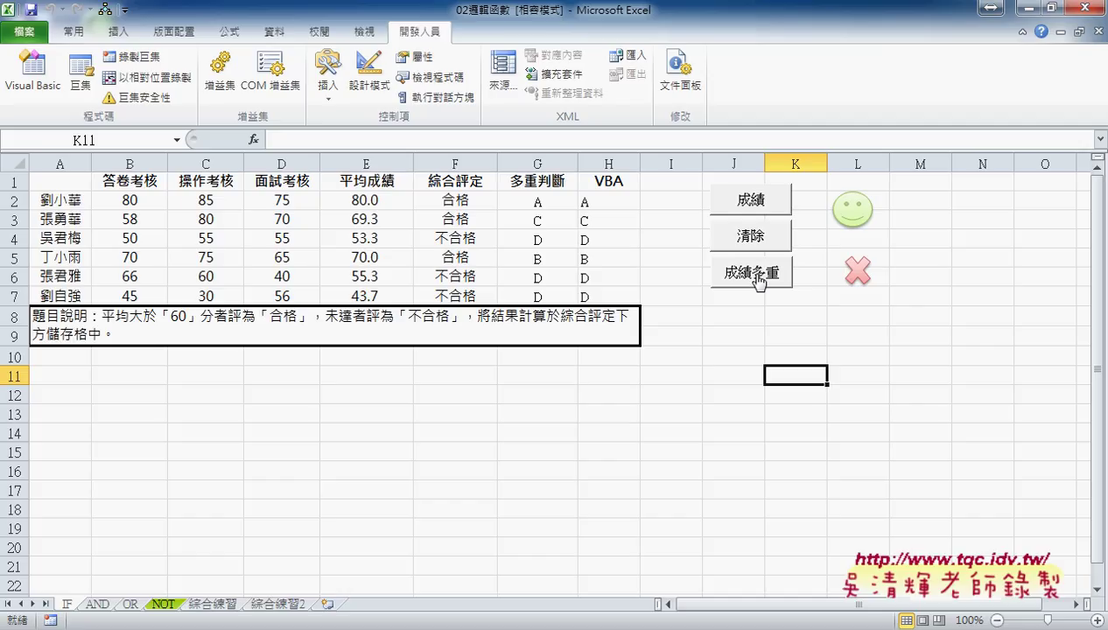
drag(604, 221, 600, 296)
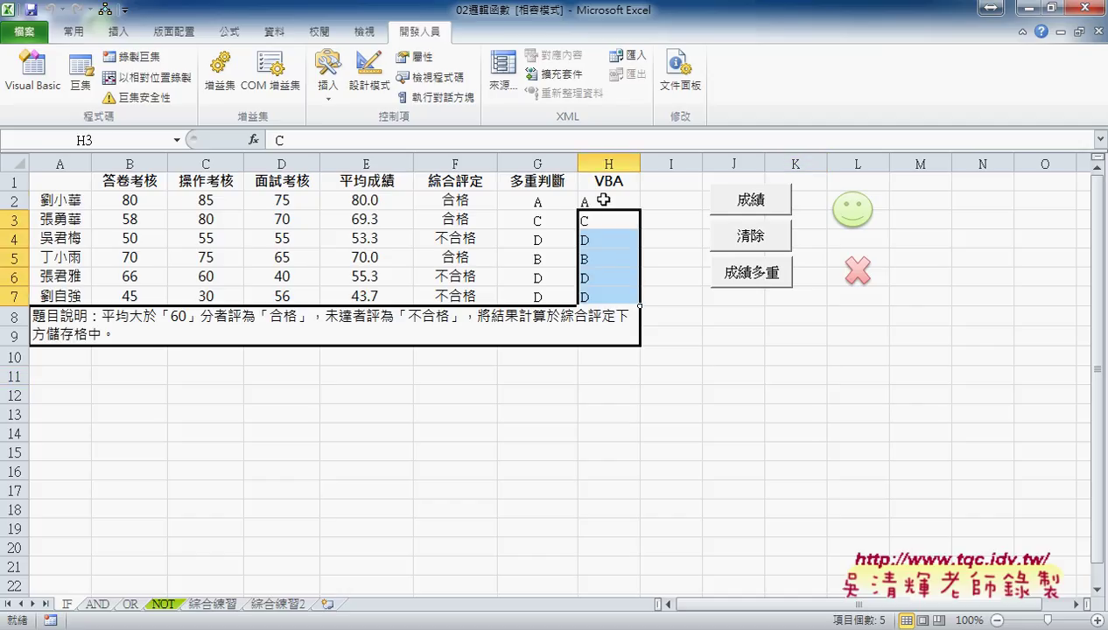
drag(604, 200, 602, 297)
Centre-align the grades in H2:H7
click(72, 33)
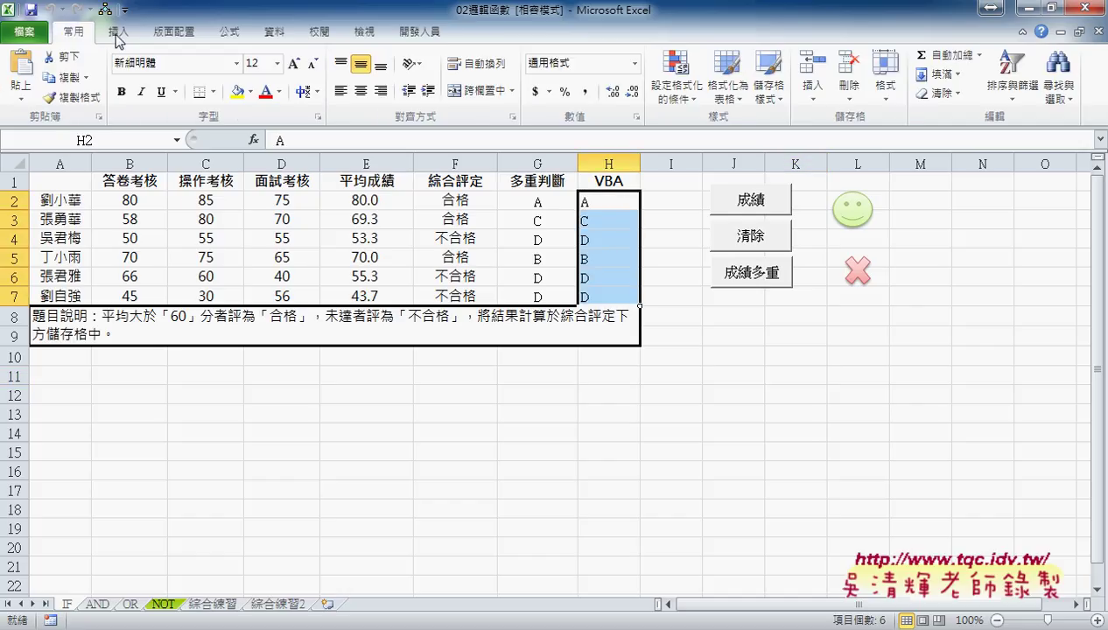
click(361, 91)
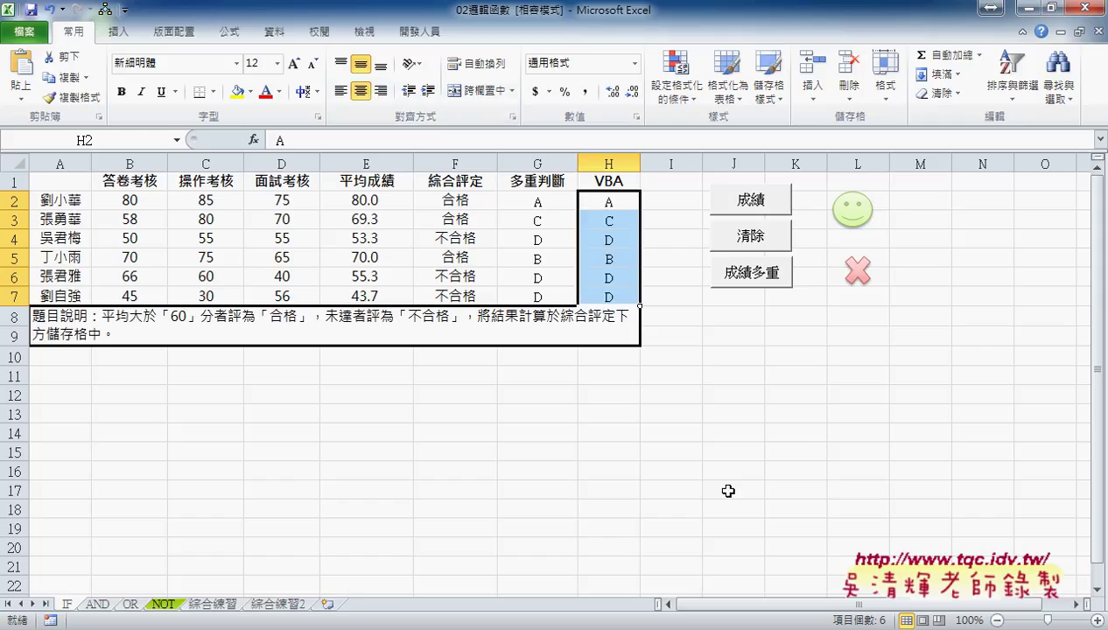
click(742, 332)
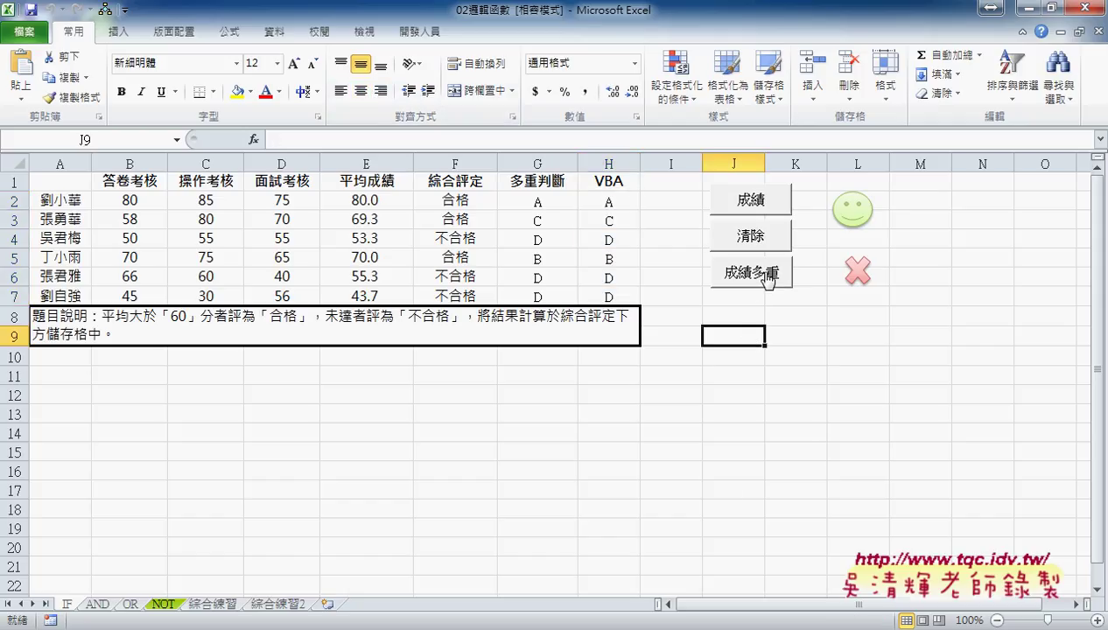
drag(608, 203, 606, 289)
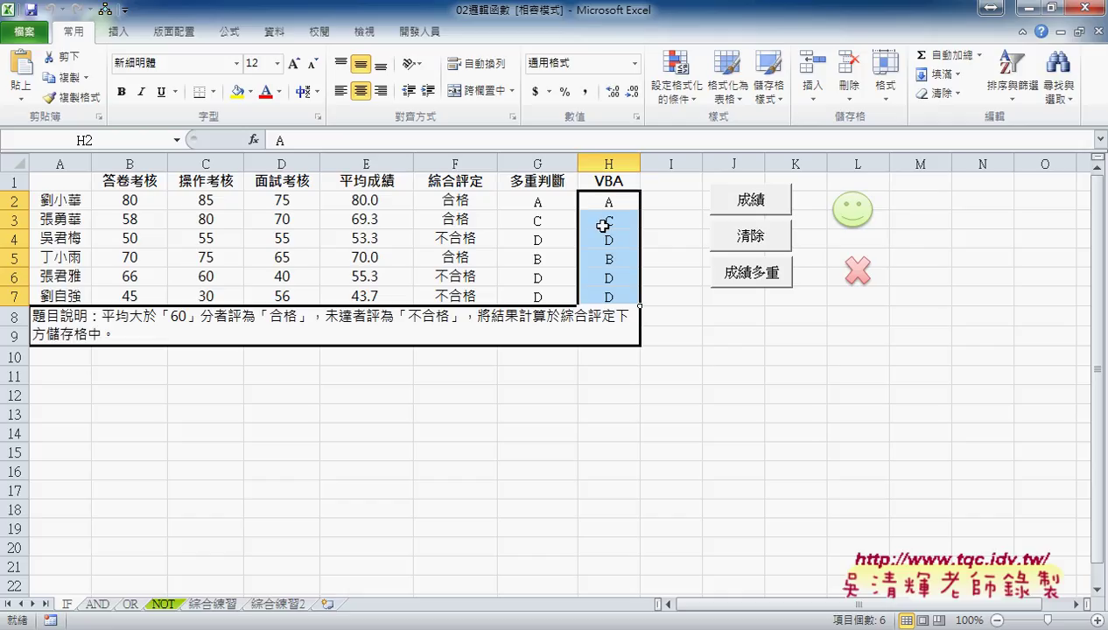
Clear the column H grades, then open the 成績多重 button's assigned macro code in the VBA editor
click(752, 236)
ctrl+click(754, 274)
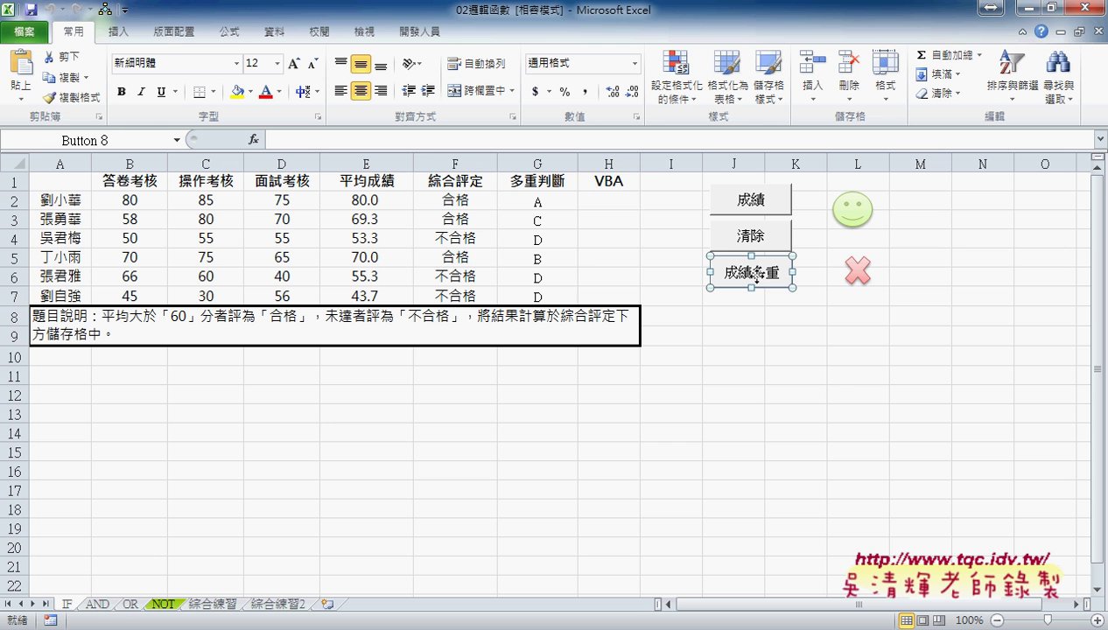
right_click(754, 277)
click(822, 417)
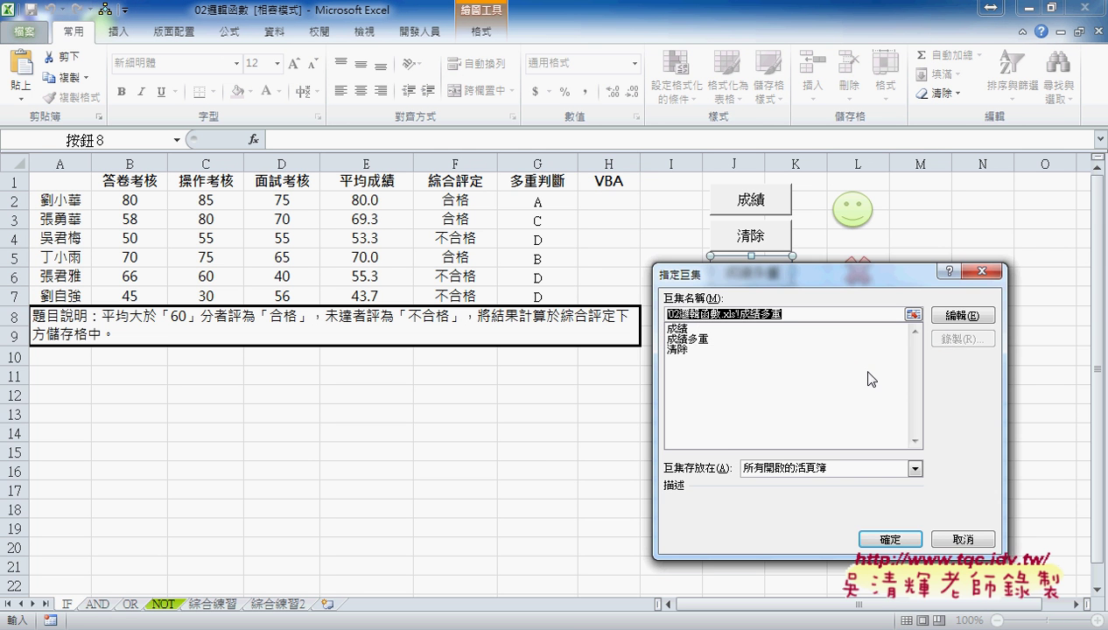
click(966, 316)
drag(701, 344, 490, 85)
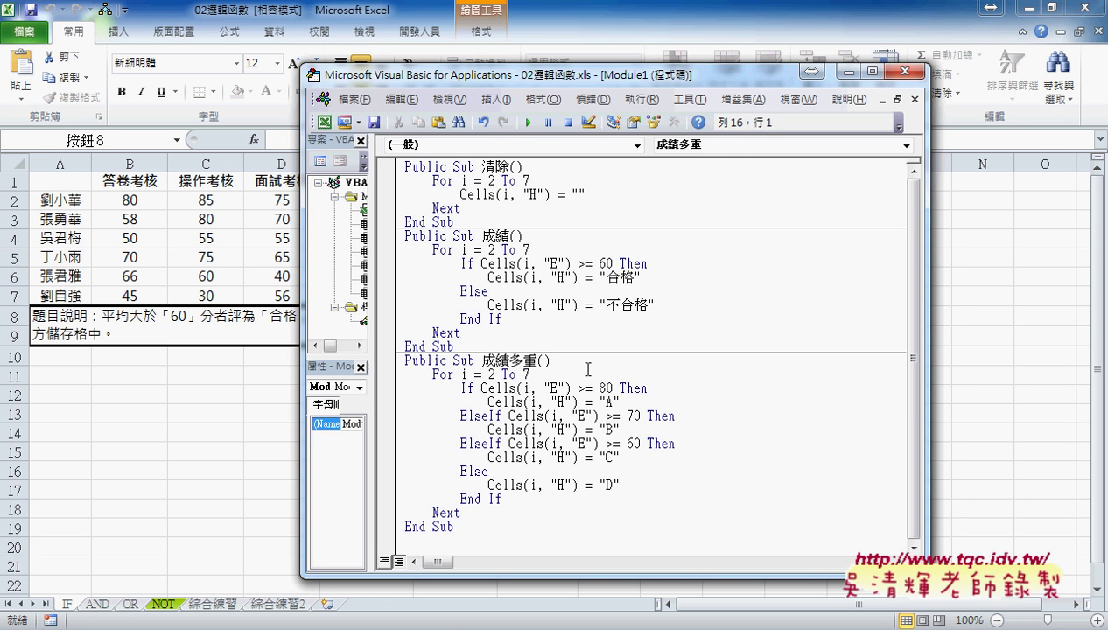